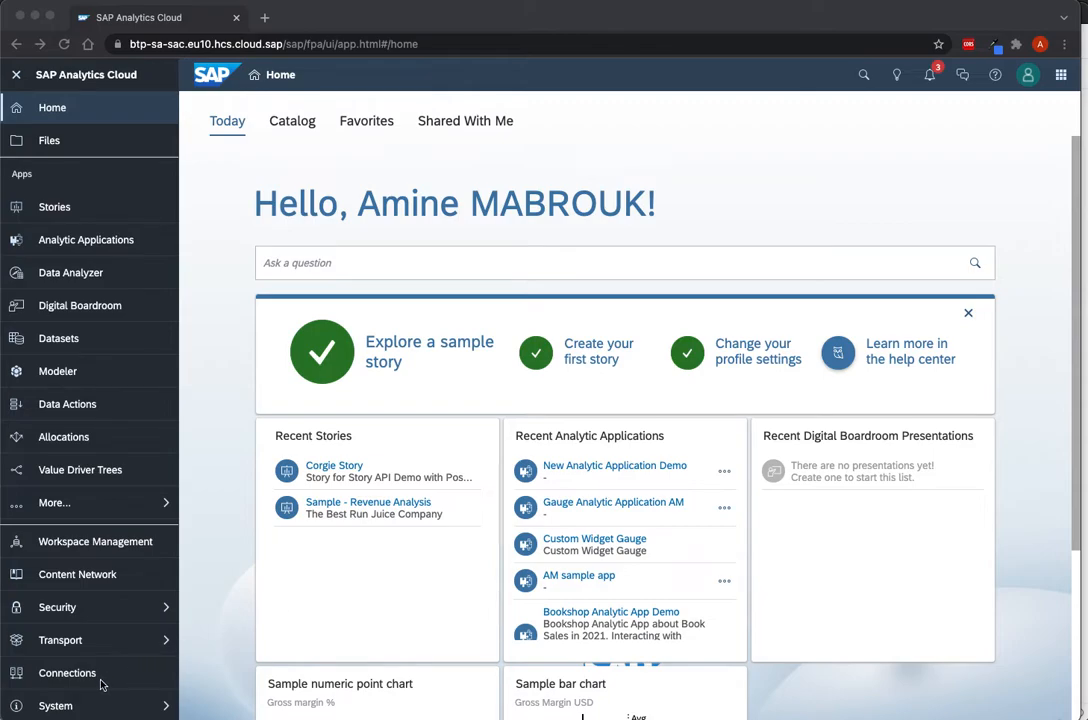
- Go to System > Administration and show the App Integration settings with OAuth client details
click(55, 705)
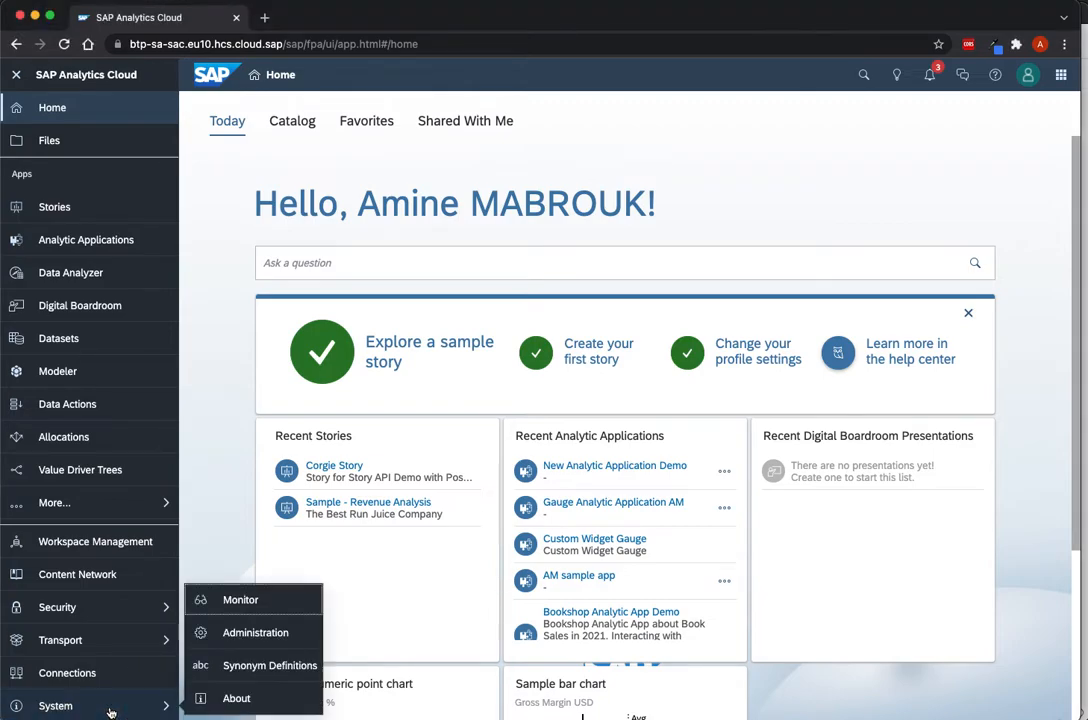
click(256, 632)
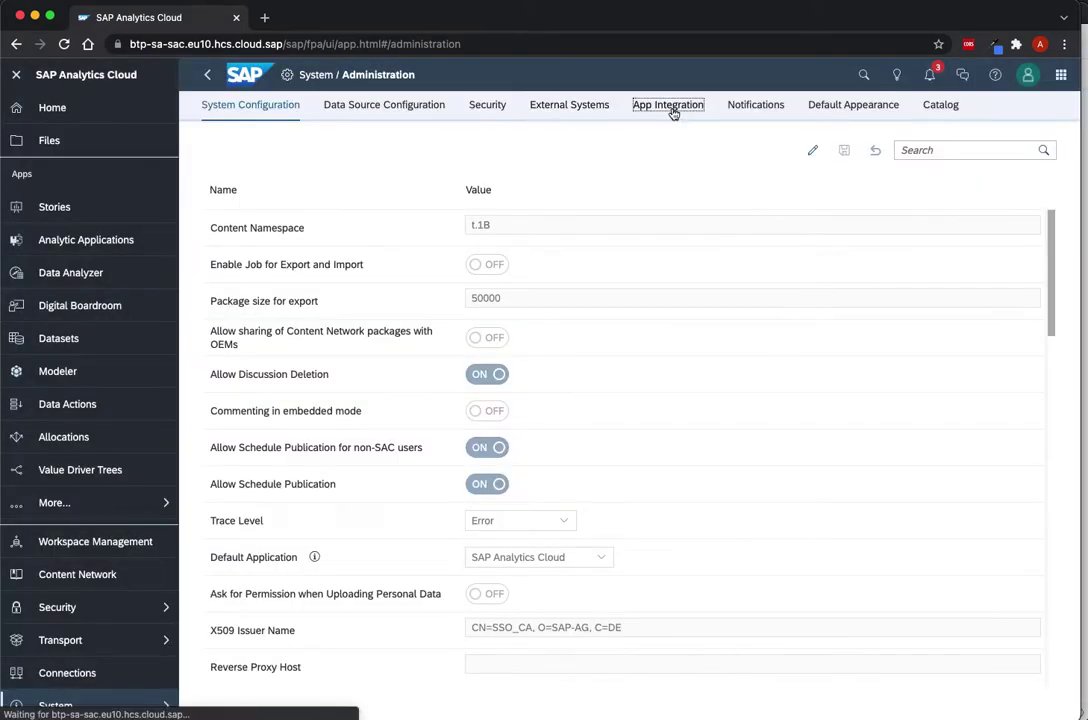
click(668, 104)
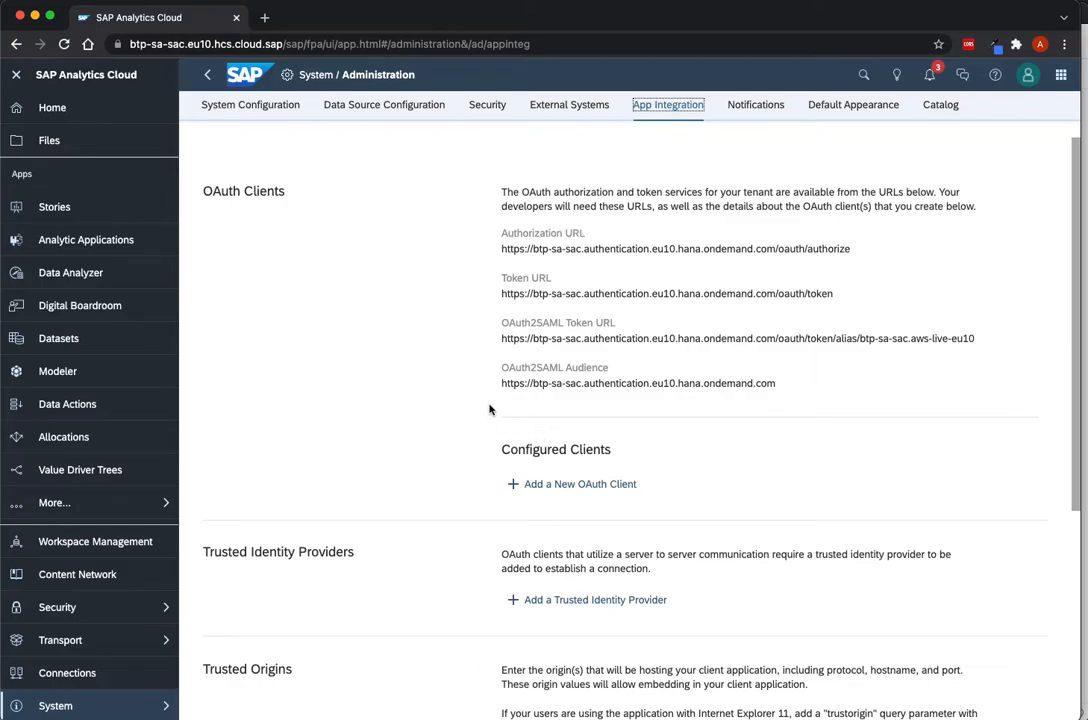
- Start a new OAuth client named PostmanAPI with purpose Interactive Usage and API Access
click(567, 486)
text(PostmanAPI)
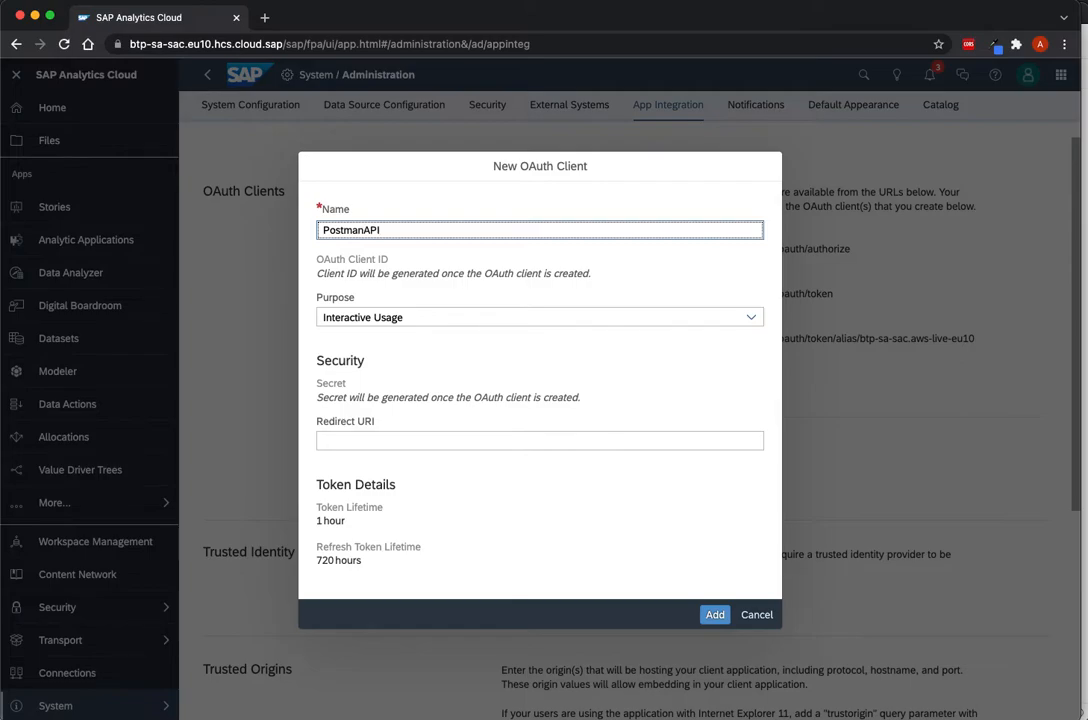
click(751, 317)
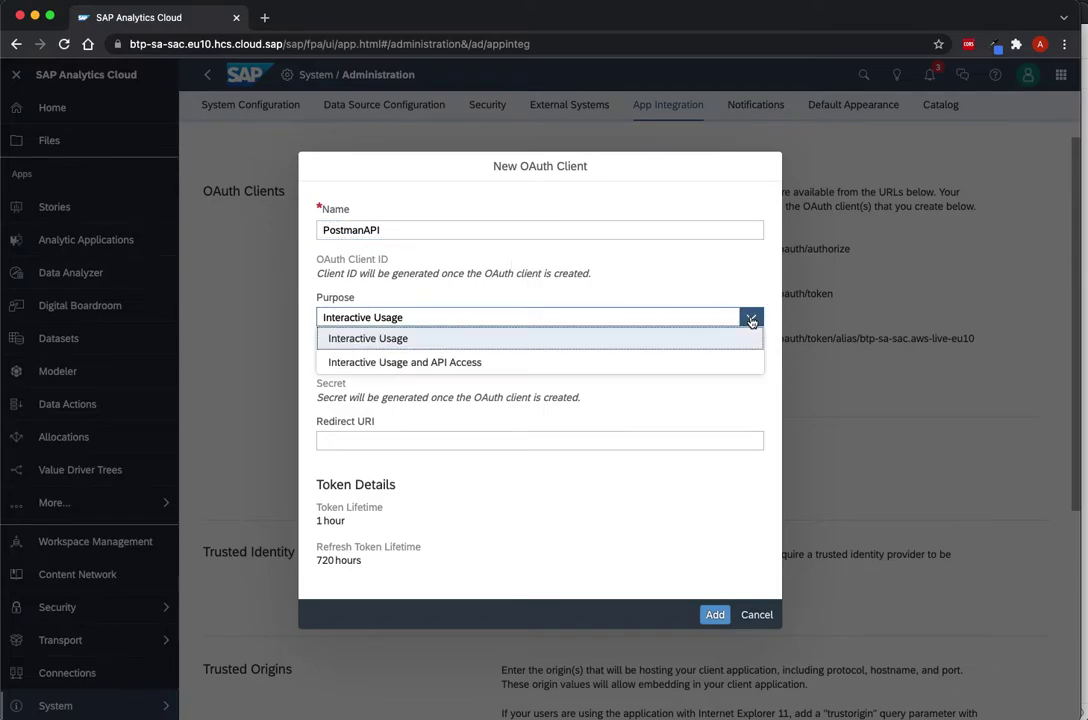
click(563, 364)
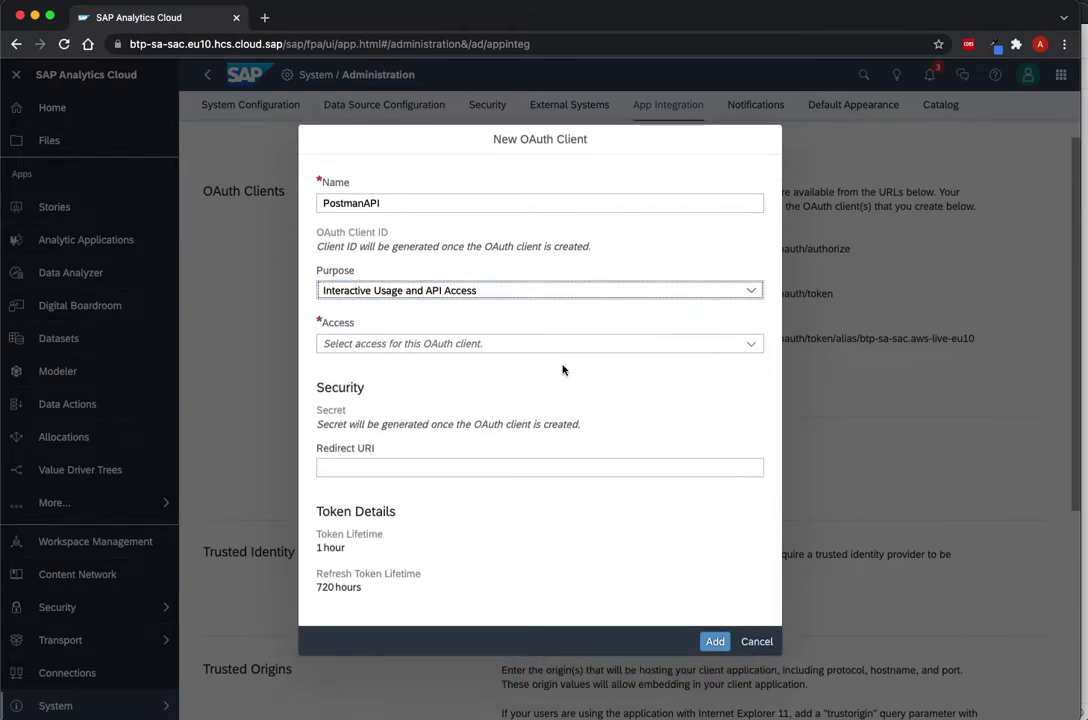
- Grant every access option, from Analytics Content Network Interaction to User Provisioning, and add the client
click(751, 344)
click(334, 367)
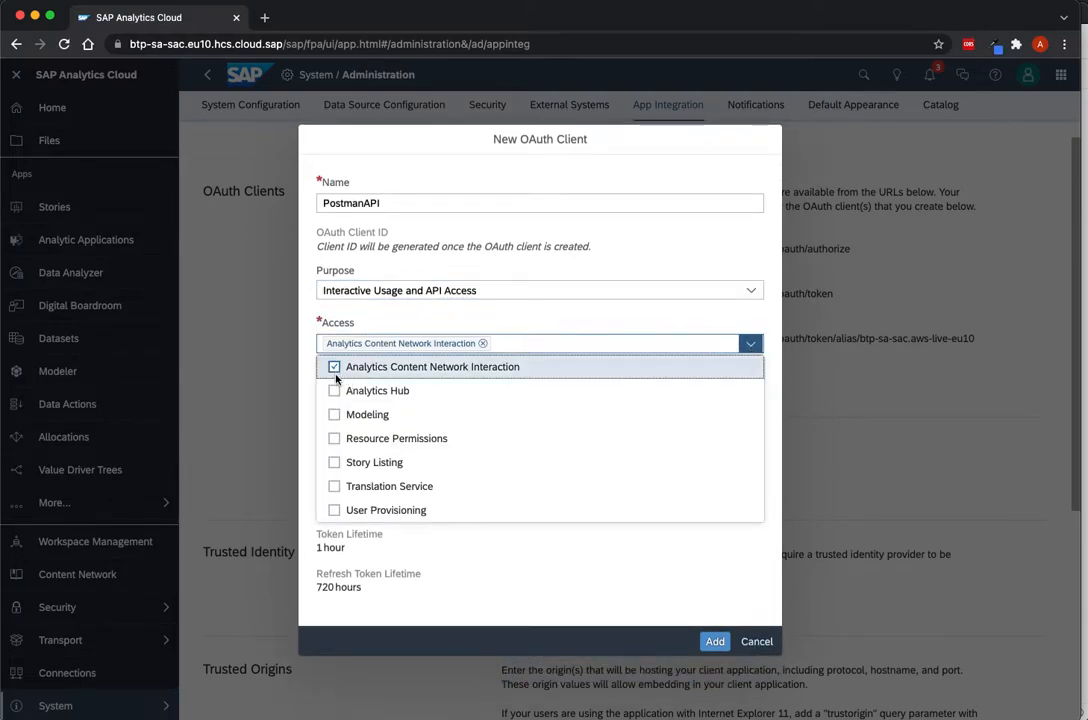
click(334, 391)
click(334, 414)
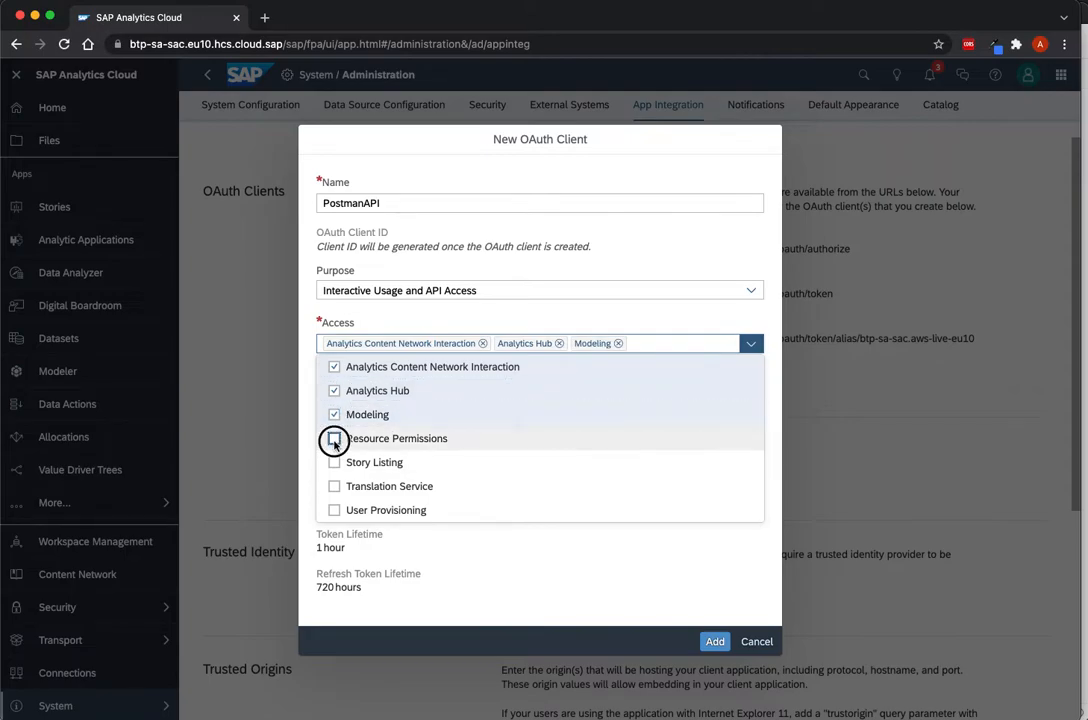
click(334, 438)
click(334, 462)
click(334, 486)
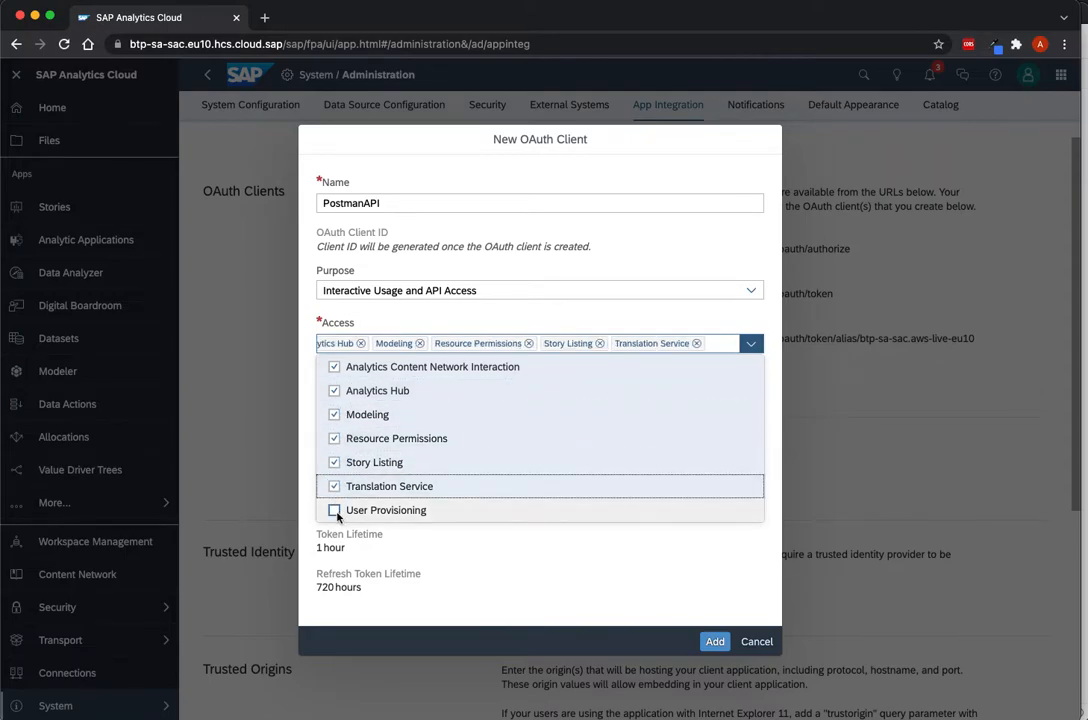
click(334, 510)
click(520, 565)
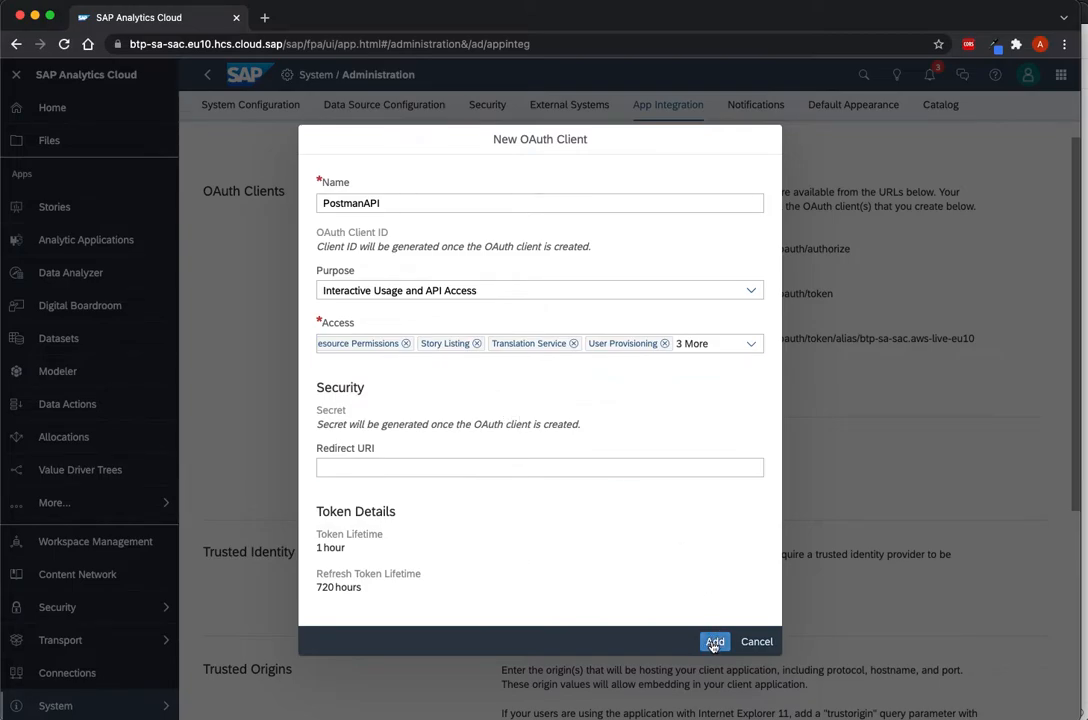
click(714, 641)
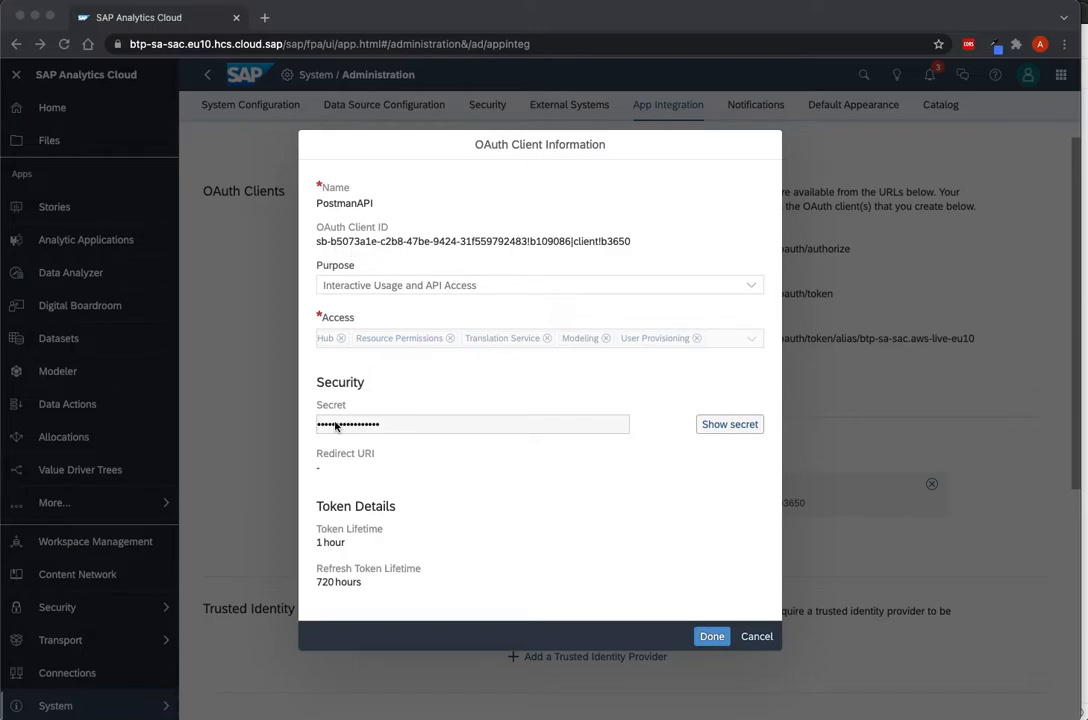
- Reveal the PostmanAPI client secret, then close the OAuth Client Information dialog
click(729, 424)
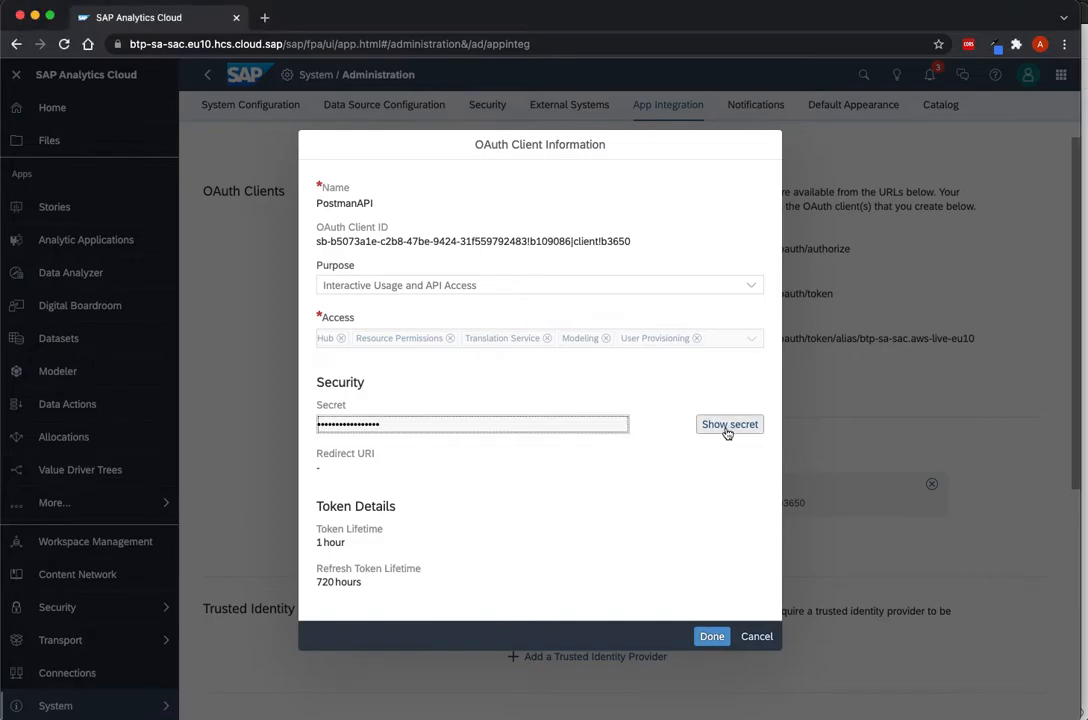
click(727, 428)
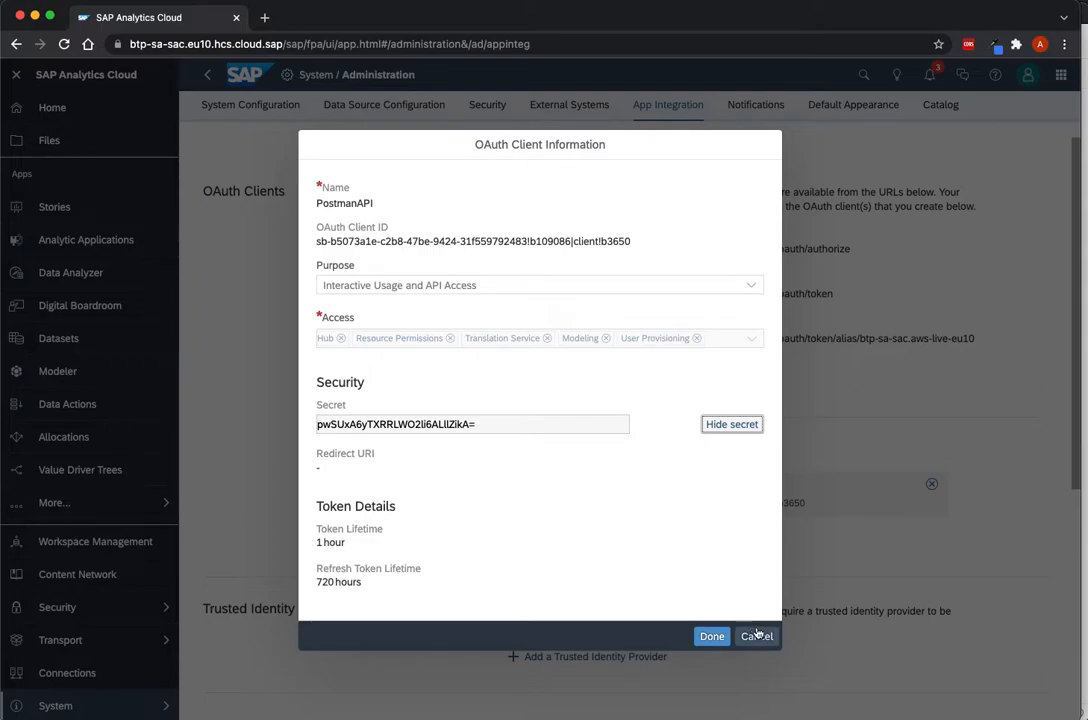
click(712, 636)
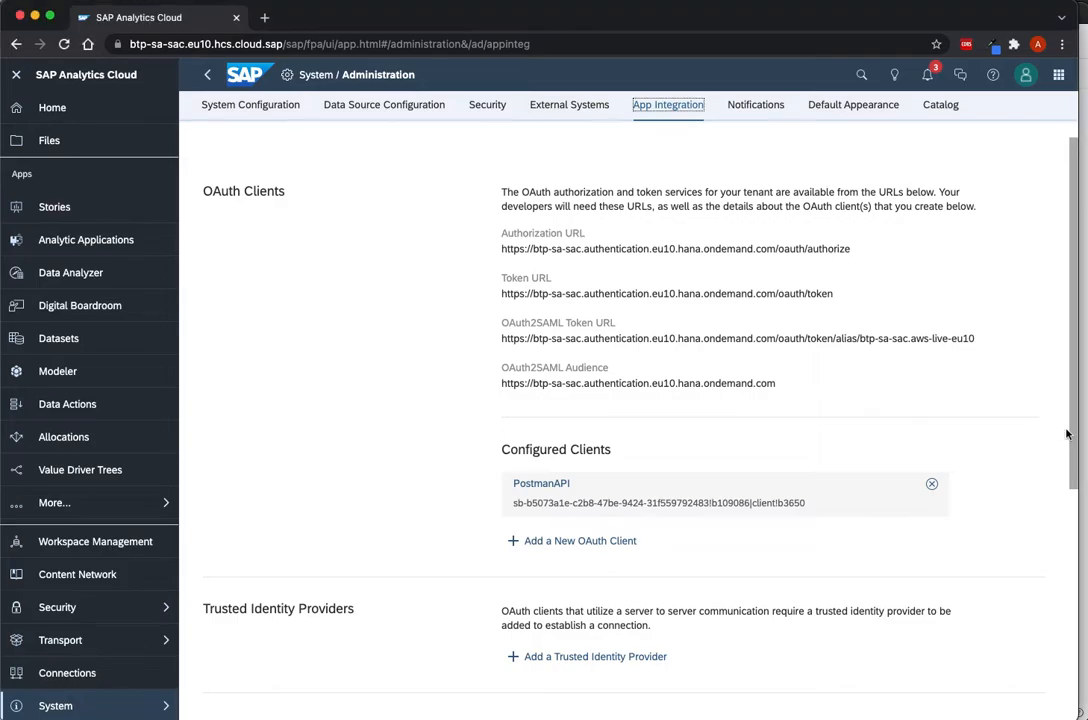
- Place the SAC page and Postman side by side and start a new blank request in Postman
drag(1078, 428, 508, 380)
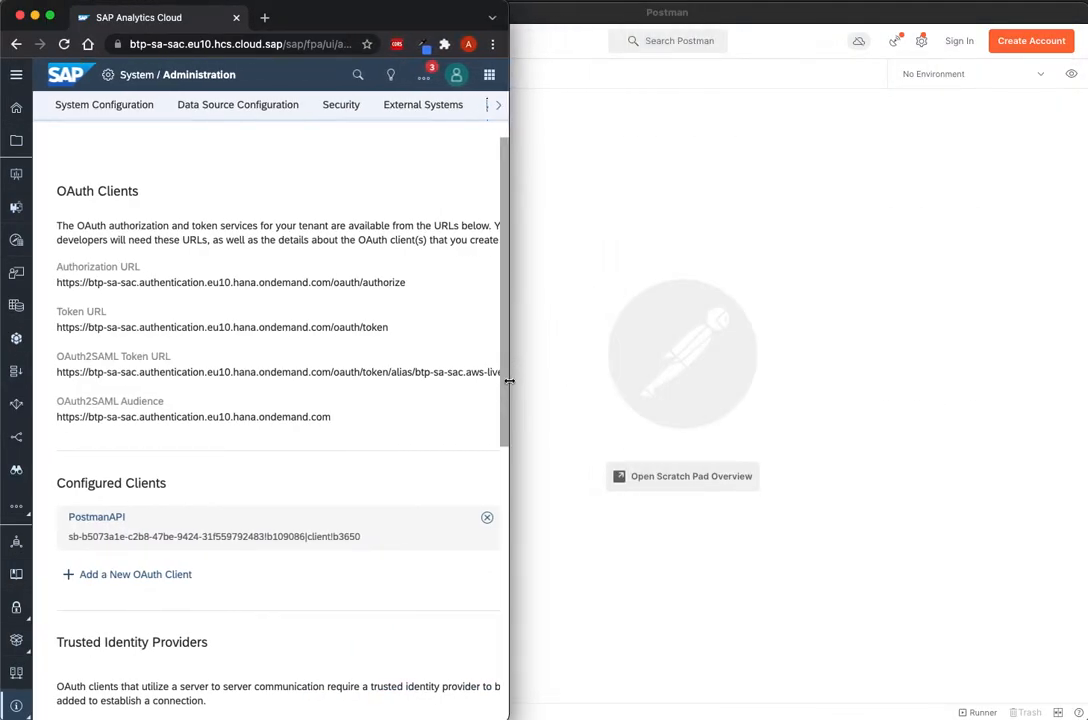
click(633, 150)
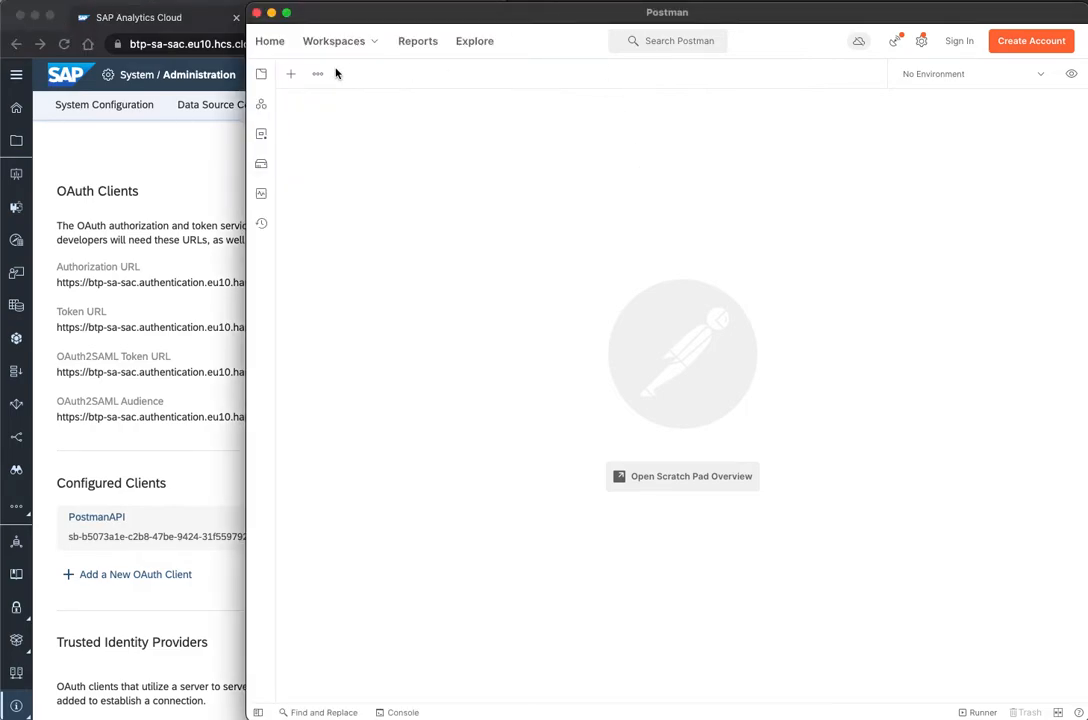
click(293, 76)
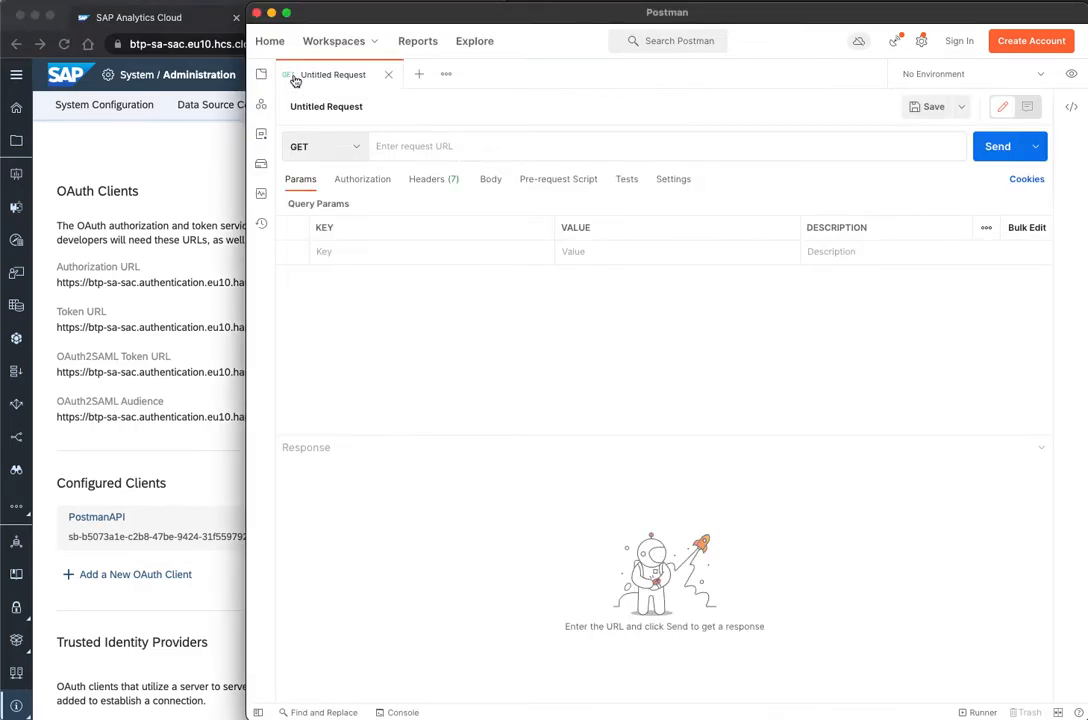
click(404, 147)
click(190, 125)
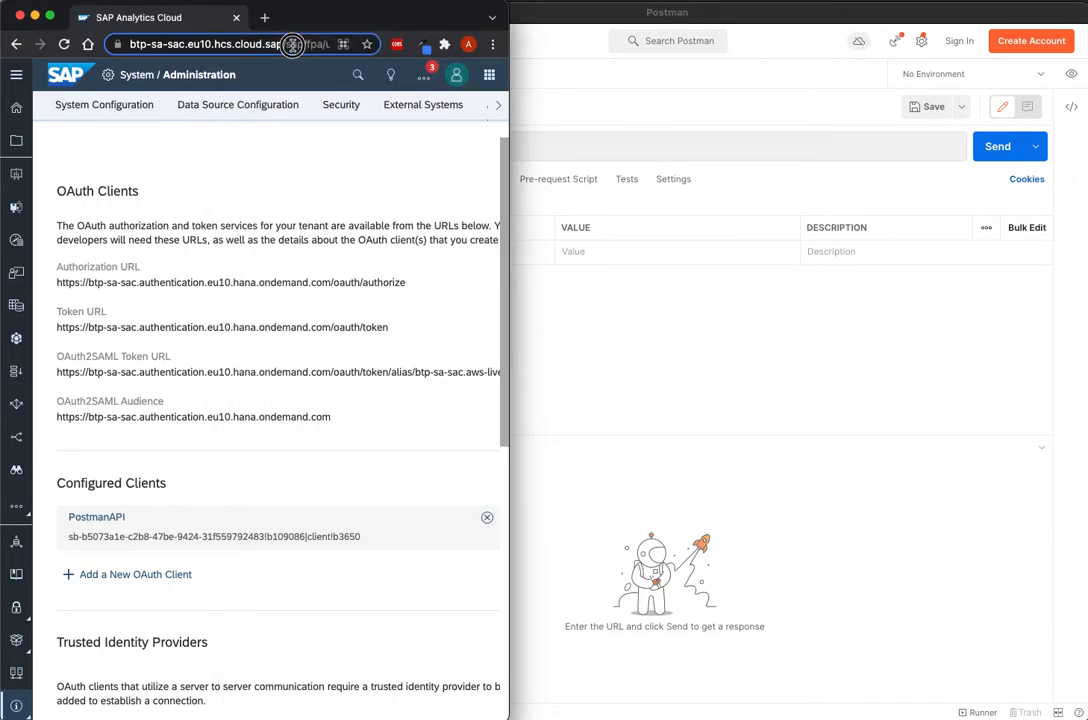
click(293, 44)
click(245, 44)
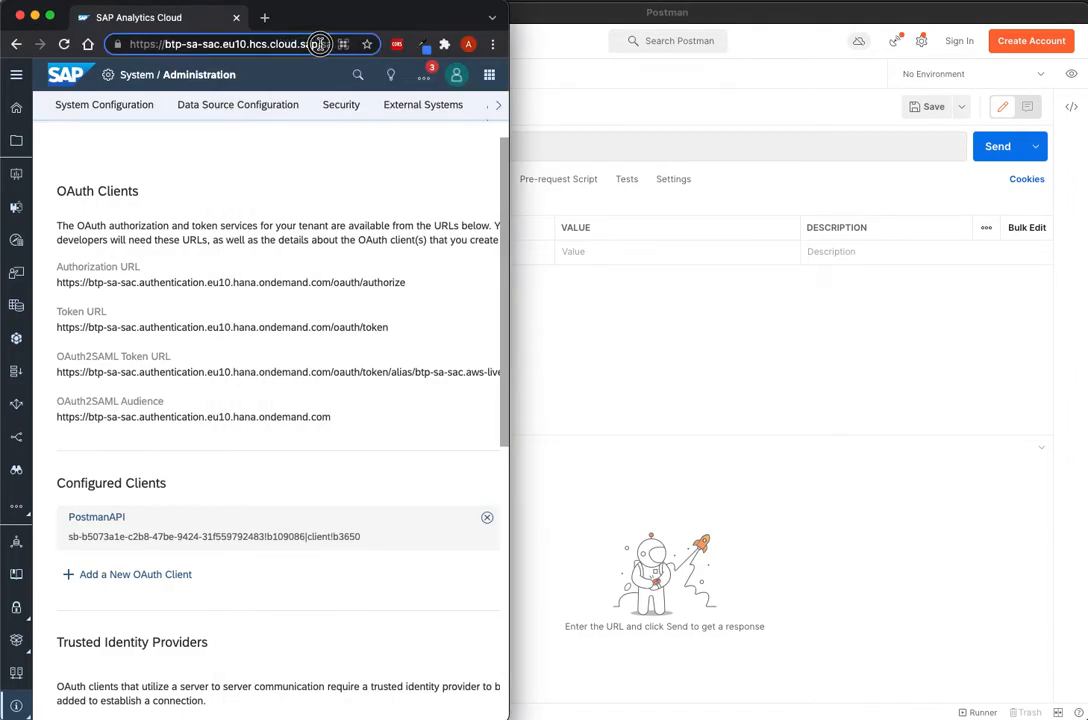
drag(320, 44, 130, 41)
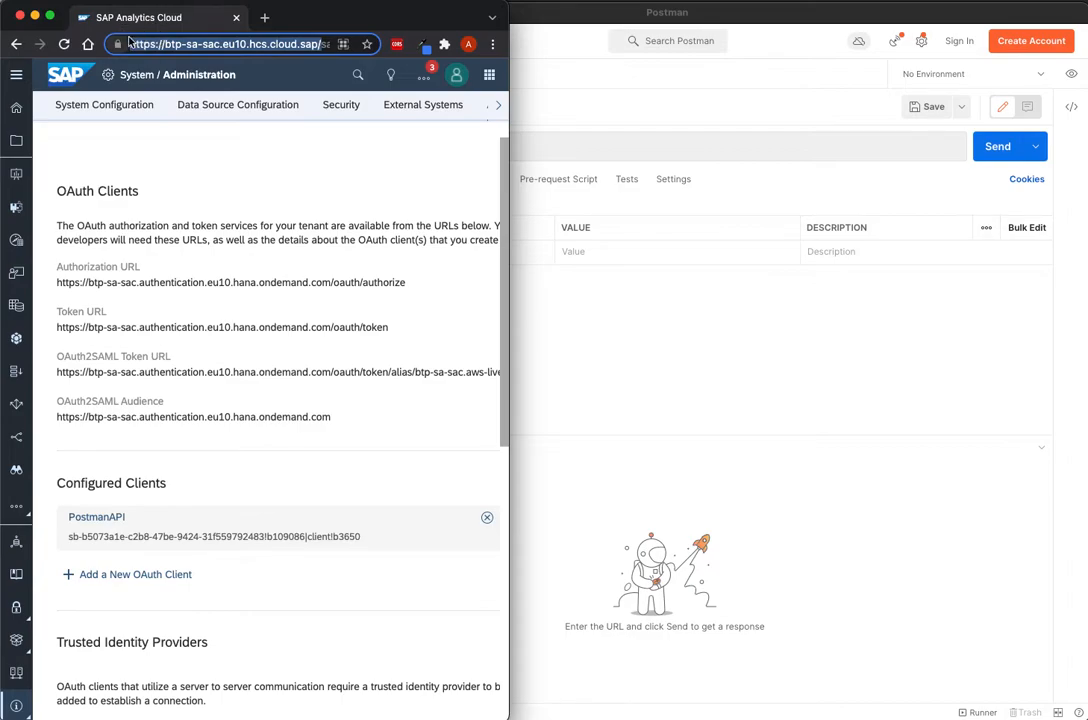
click(560, 140)
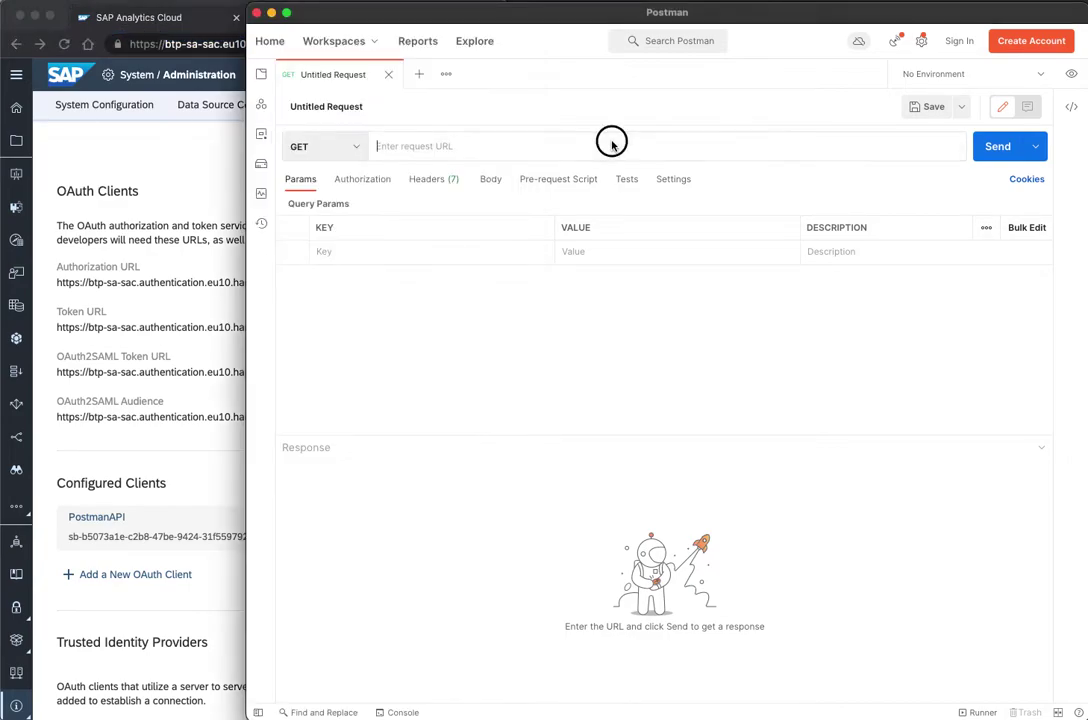
click(509, 149)
text(https://btp-sa-sac.eu10.hcs.cloud.sap/)
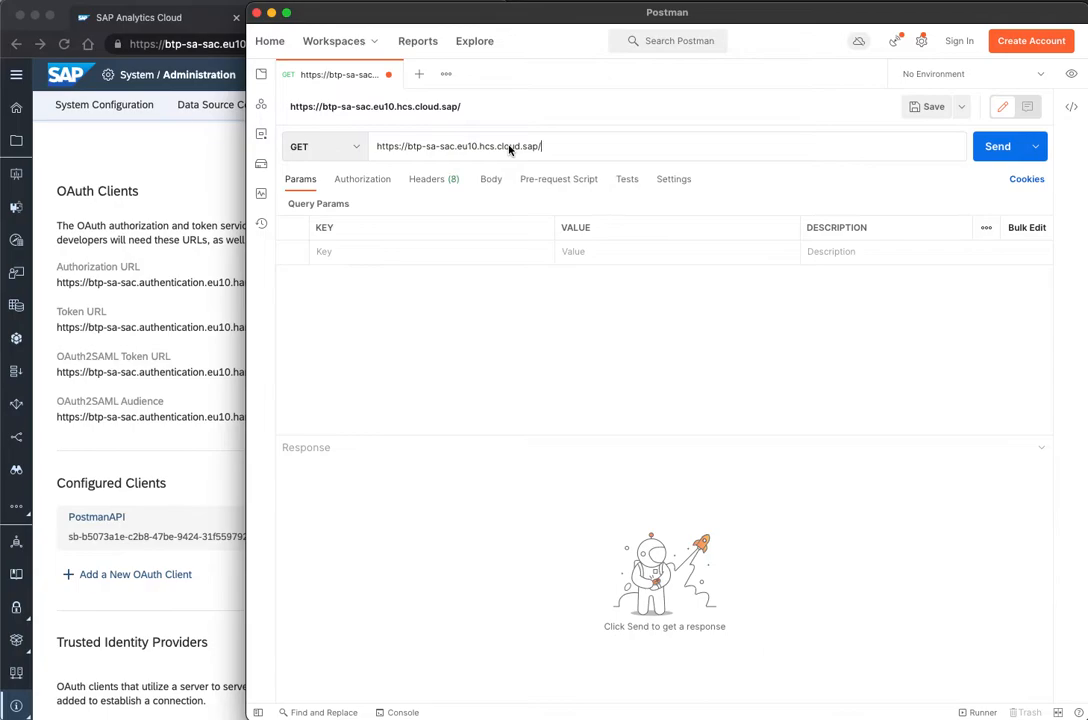
click(254, 252)
mouse_move(248, 250)
mouse_down()
mouse_move(344, 247)
mouse_move(356, 258)
mouse_up()
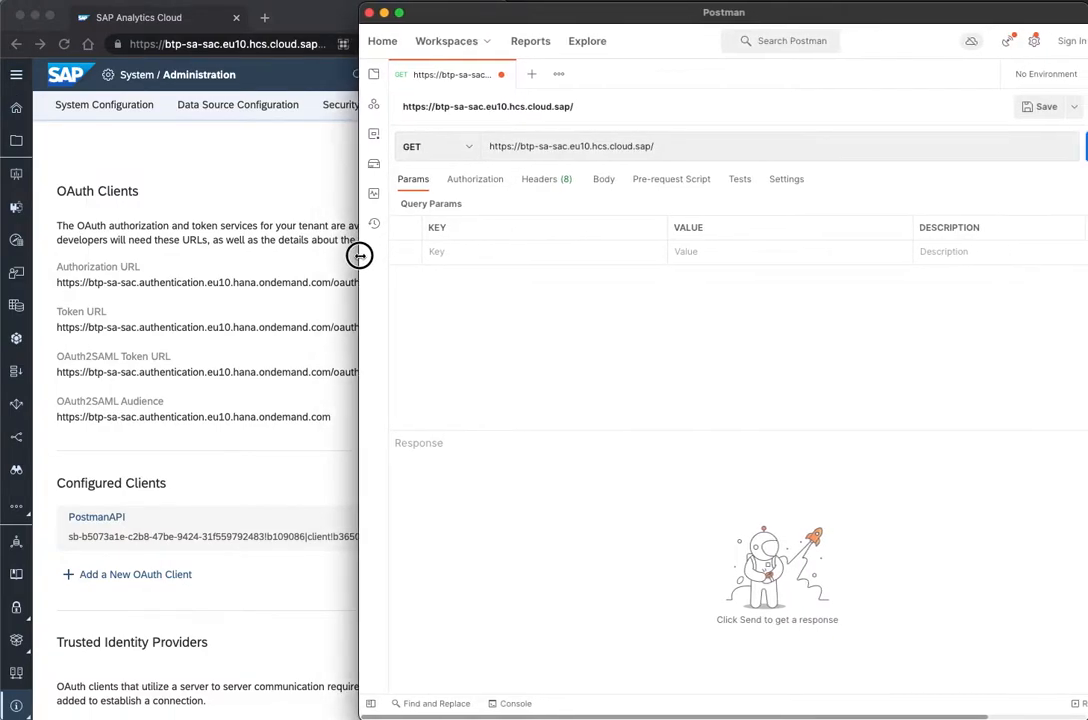
- Set the request's authorization type to OAuth 2.0
click(471, 180)
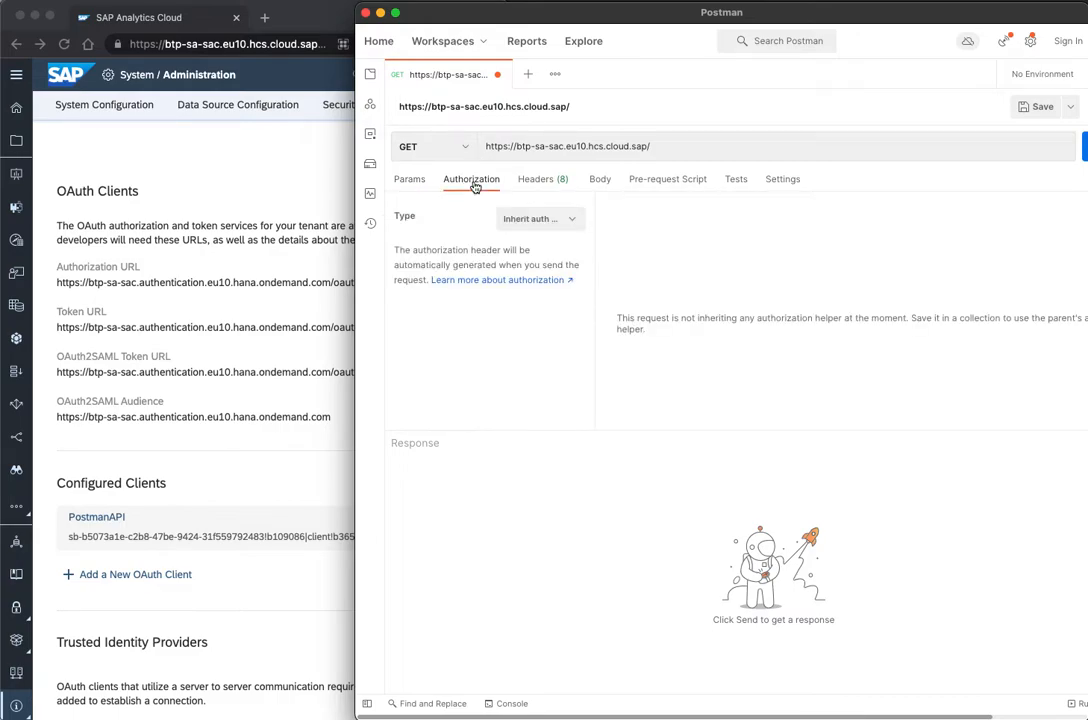
click(545, 219)
click(554, 416)
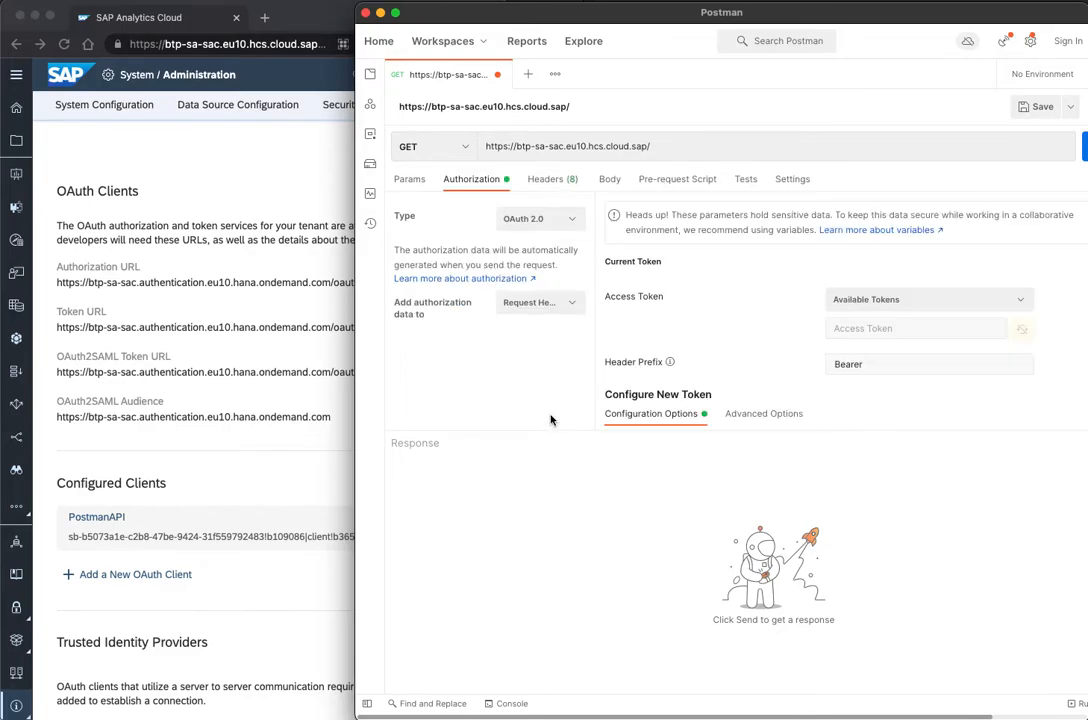
scroll(898, 322, down, 3)
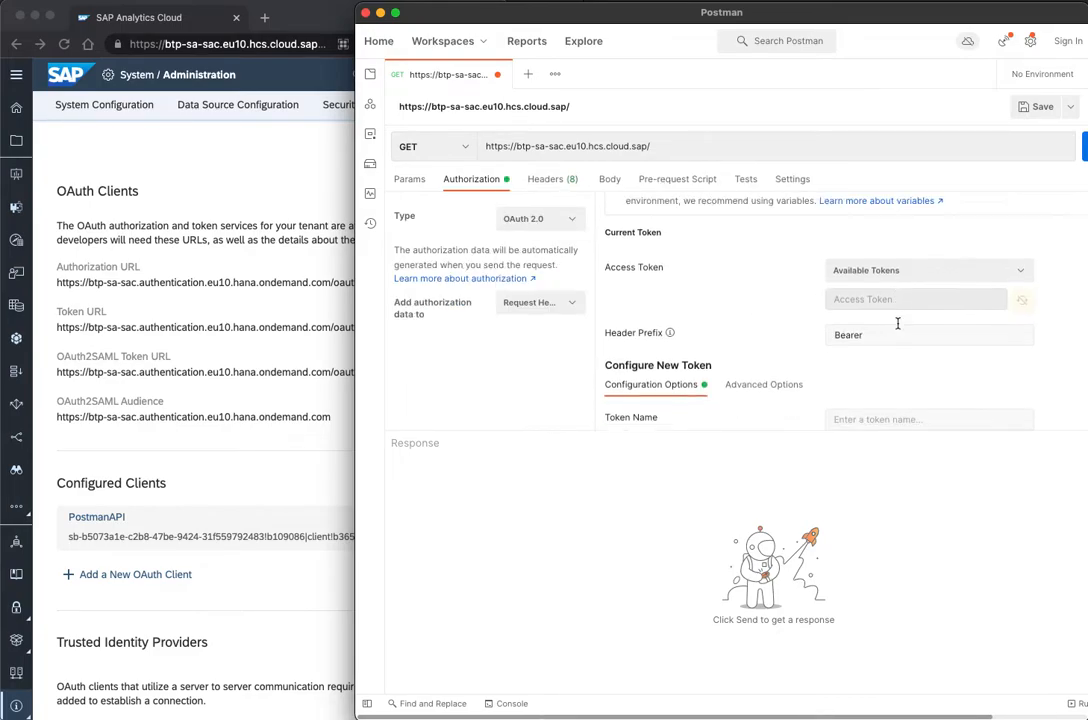
scroll(898, 322, down, 2)
scroll(898, 322, down, 3)
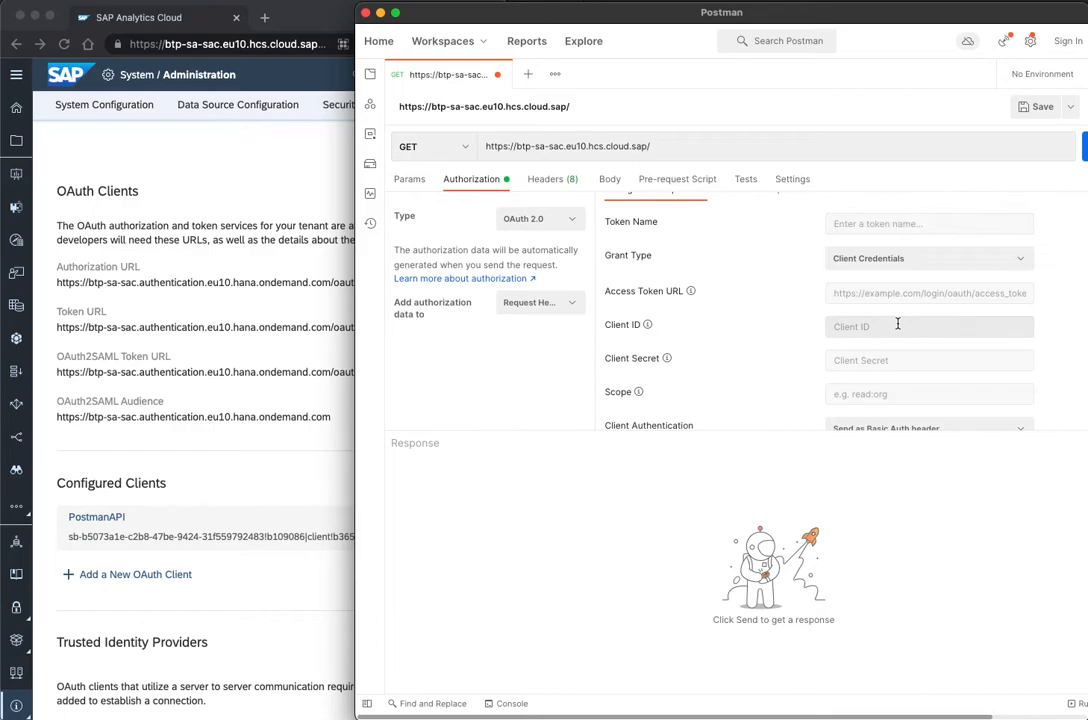
scroll(898, 322, down, 2)
scroll(898, 322, down, 1)
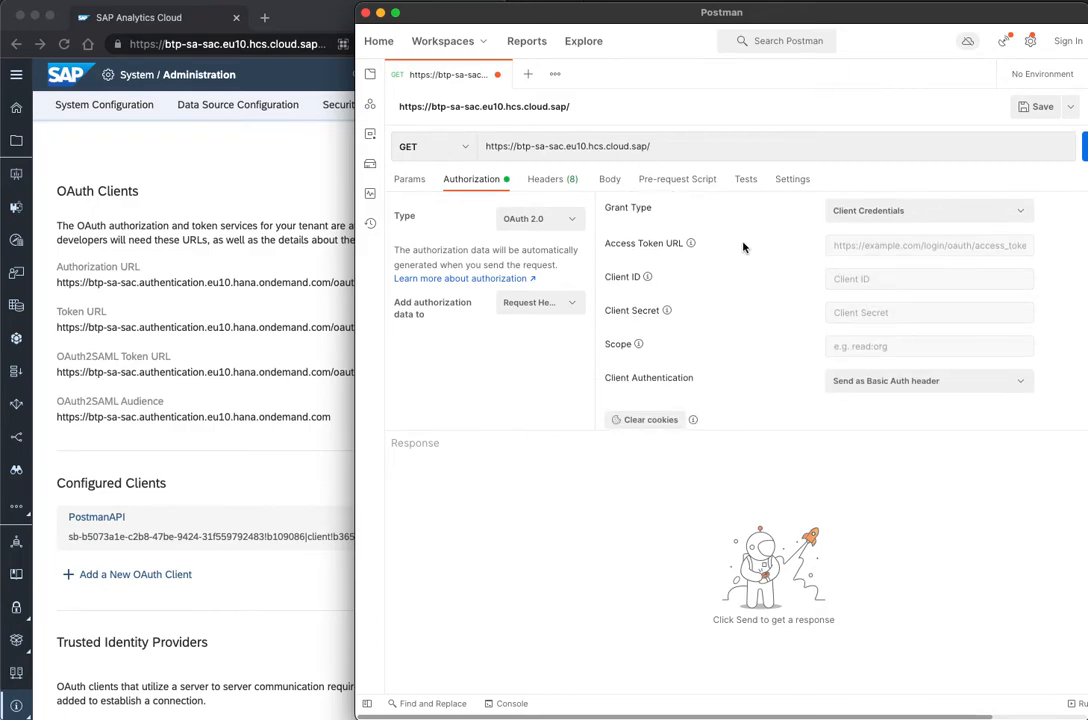
- Copy SAC's Token URL into Postman's Access Token URL, then reopen the PostmanAPI client details
click(296, 326)
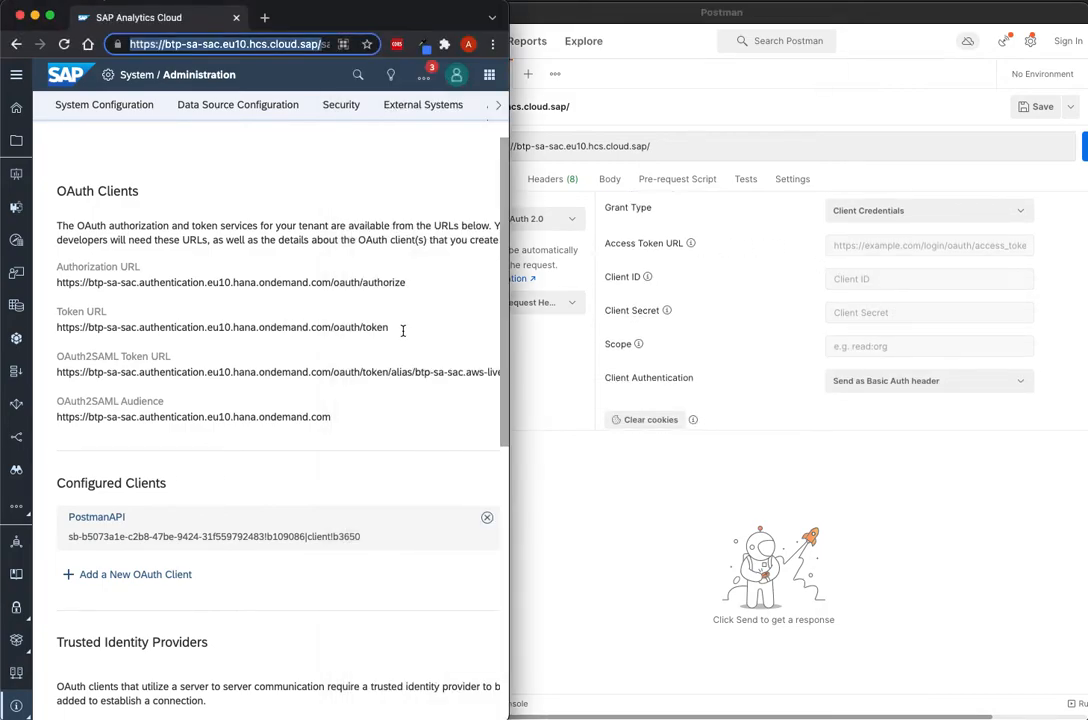
drag(390, 327, 62, 324)
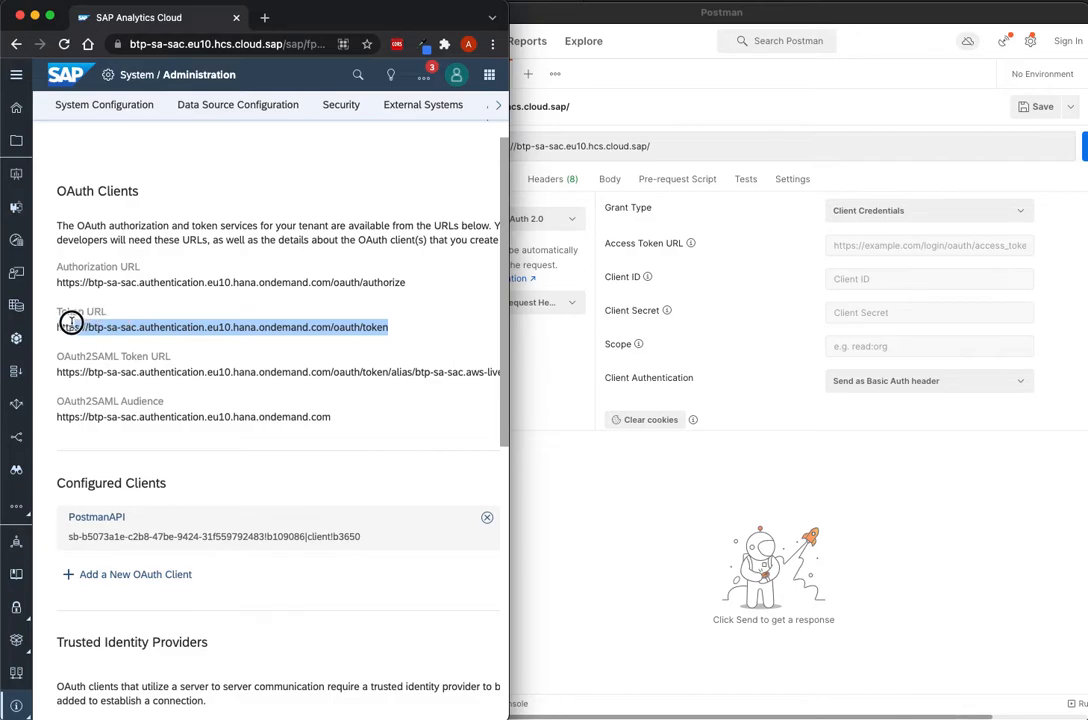
key(super+c)
click(862, 245)
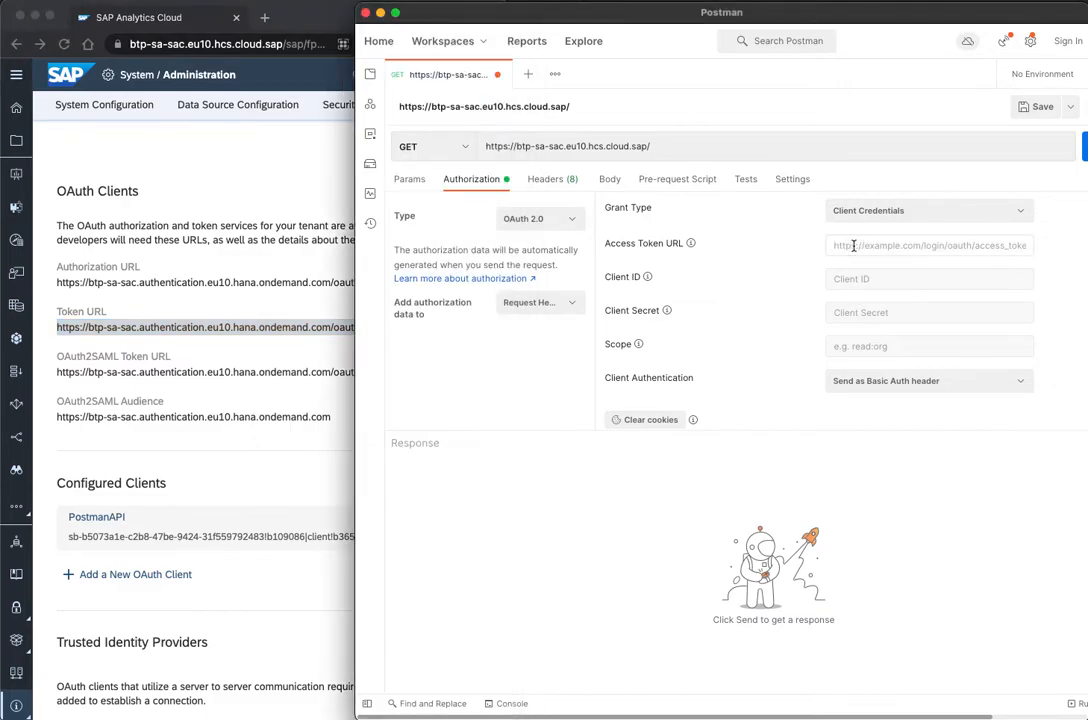
key(super+v)
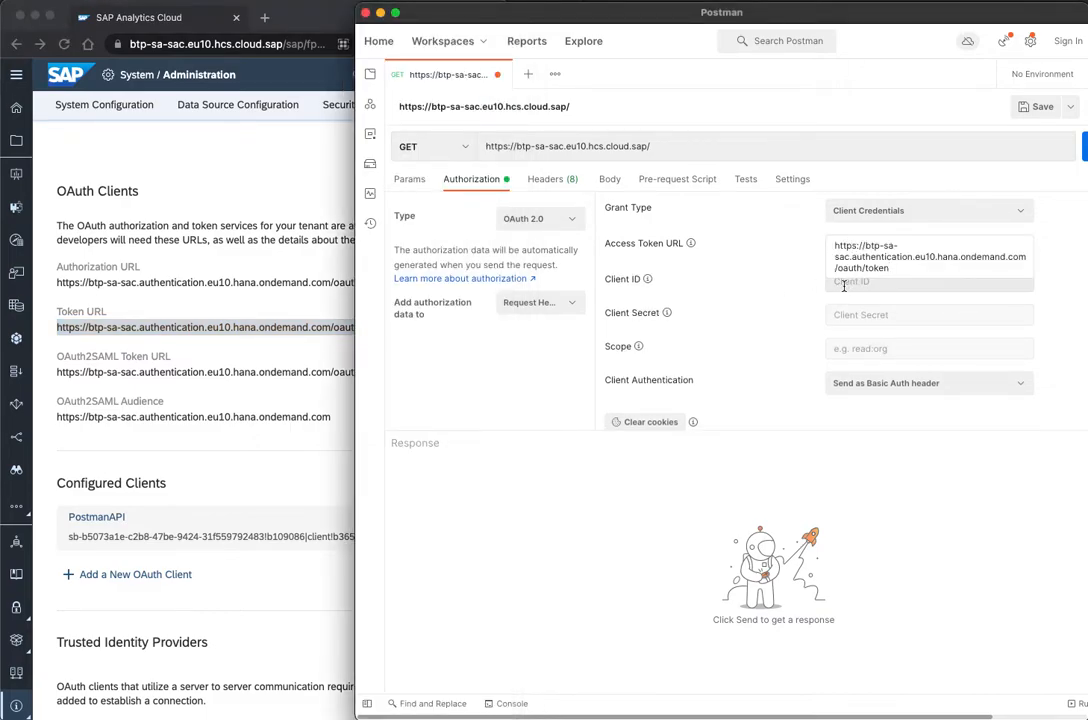
click(801, 303)
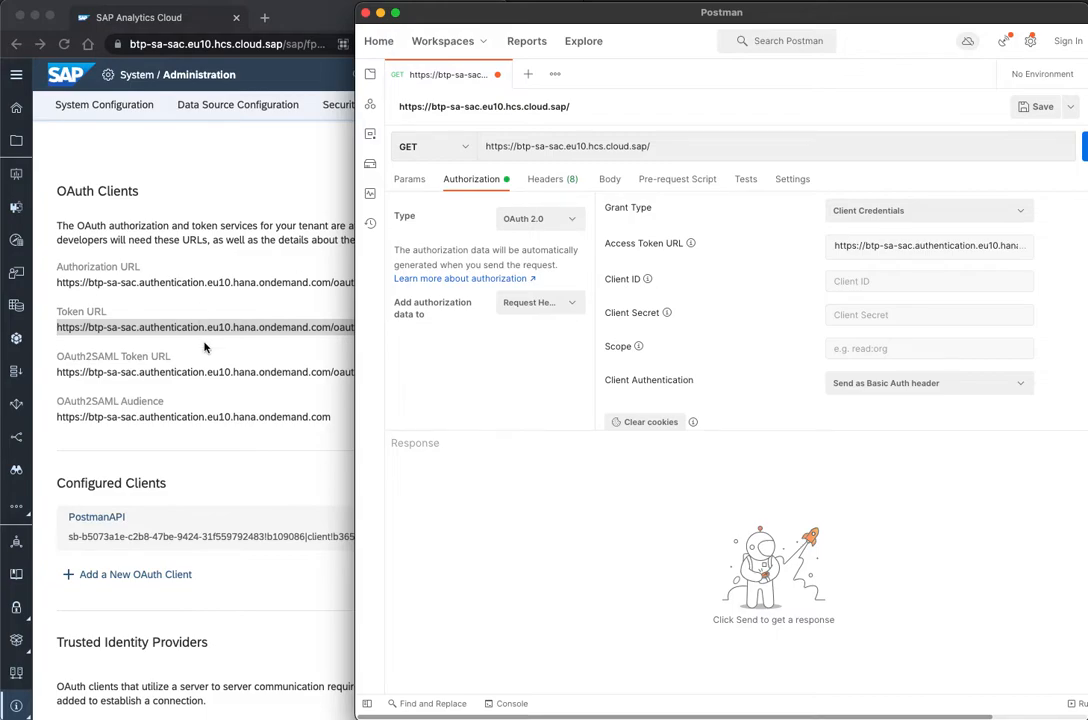
click(208, 467)
mouse_move(210, 527)
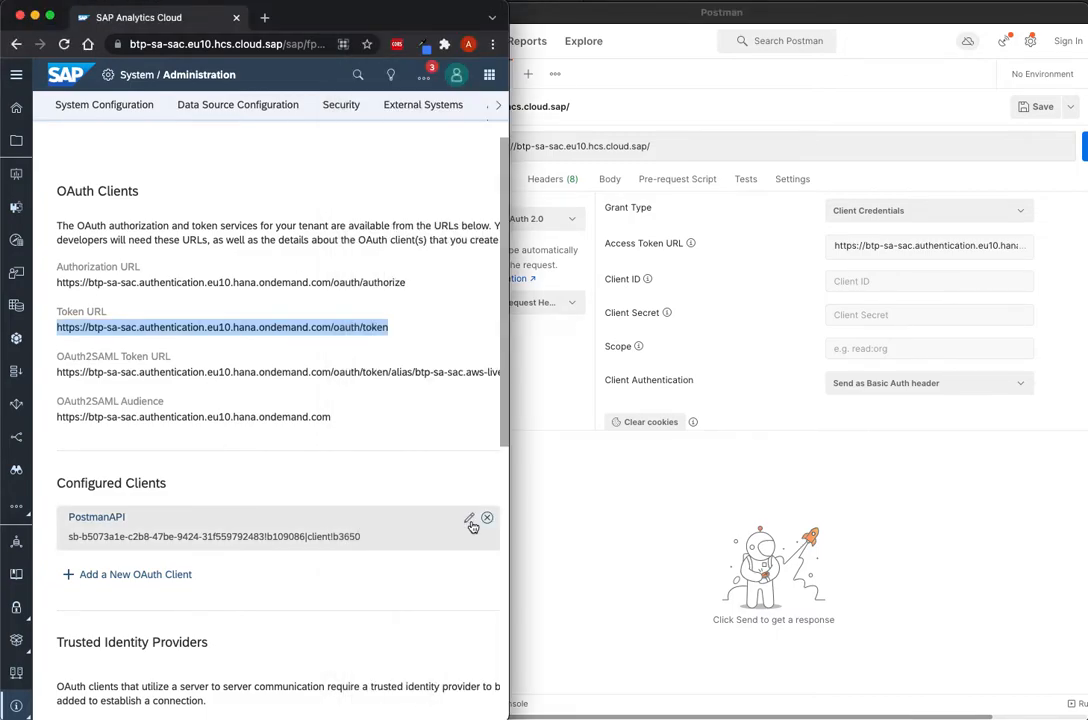
click(468, 521)
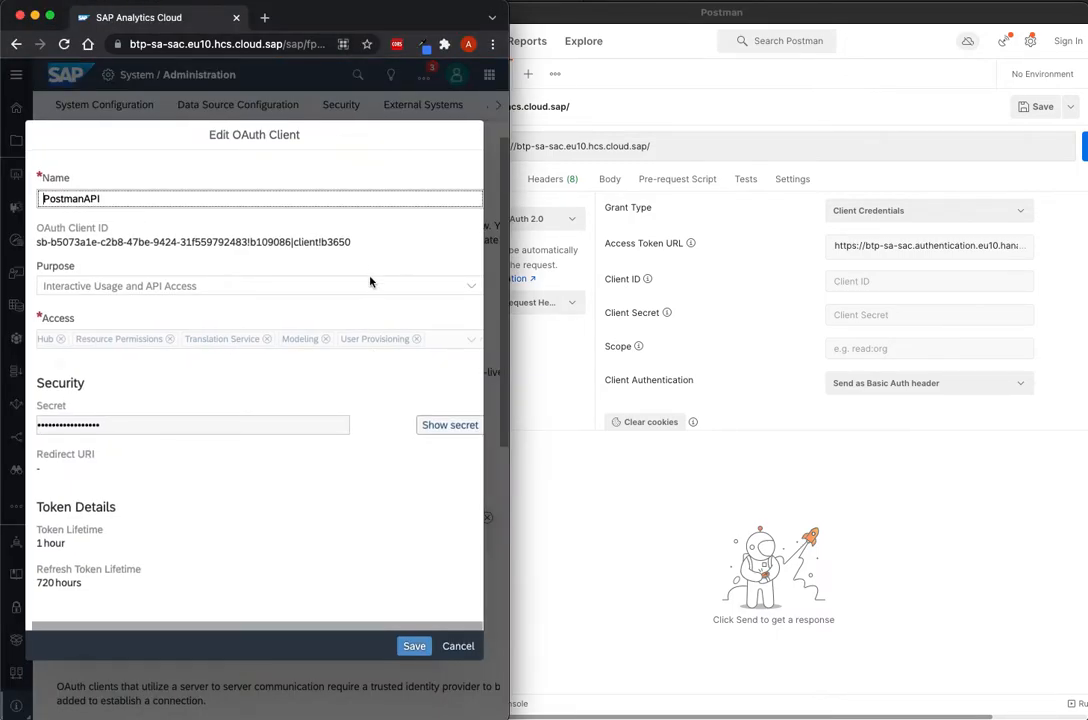
- Copy the OAuth Client ID from SAC into Postman's Client ID field
drag(352, 242, 44, 243)
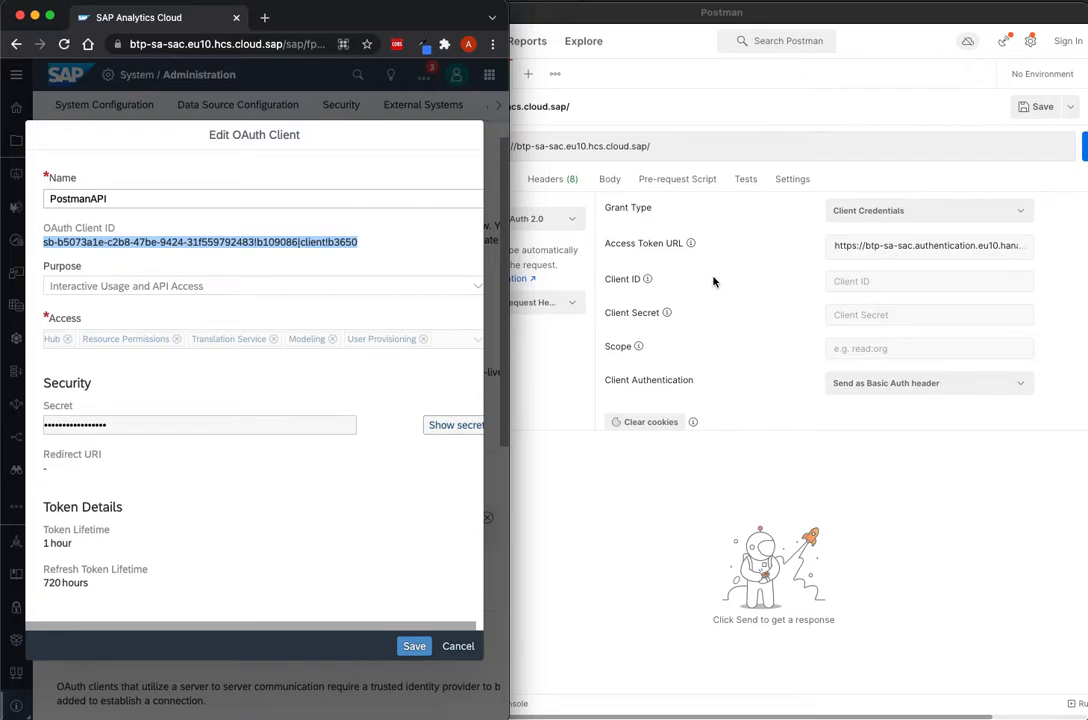
click(855, 283)
key(super+v)
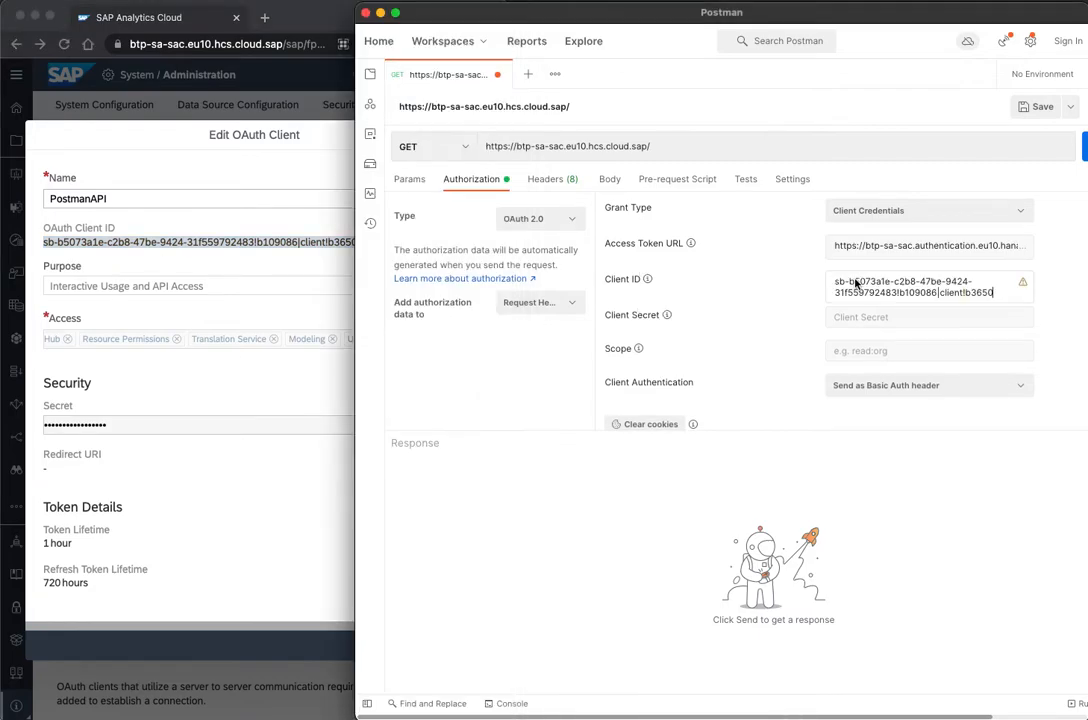
- Reveal the client secret in SAC and paste it into Postman's Client Secret field
click(213, 273)
click(455, 424)
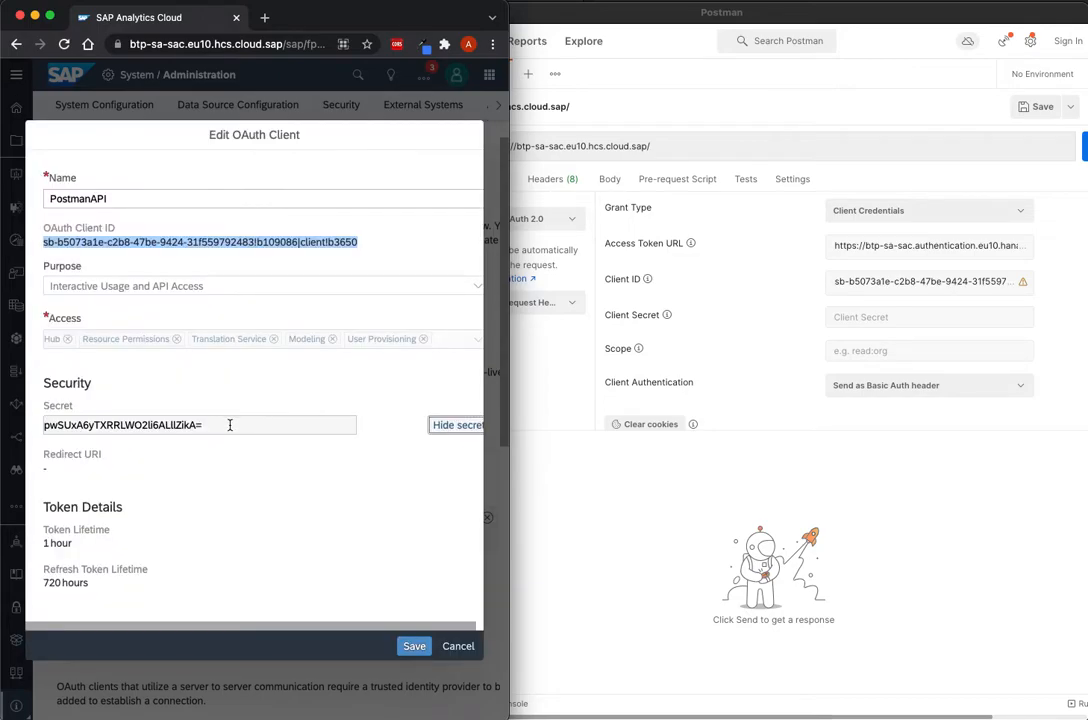
drag(215, 425, 46, 425)
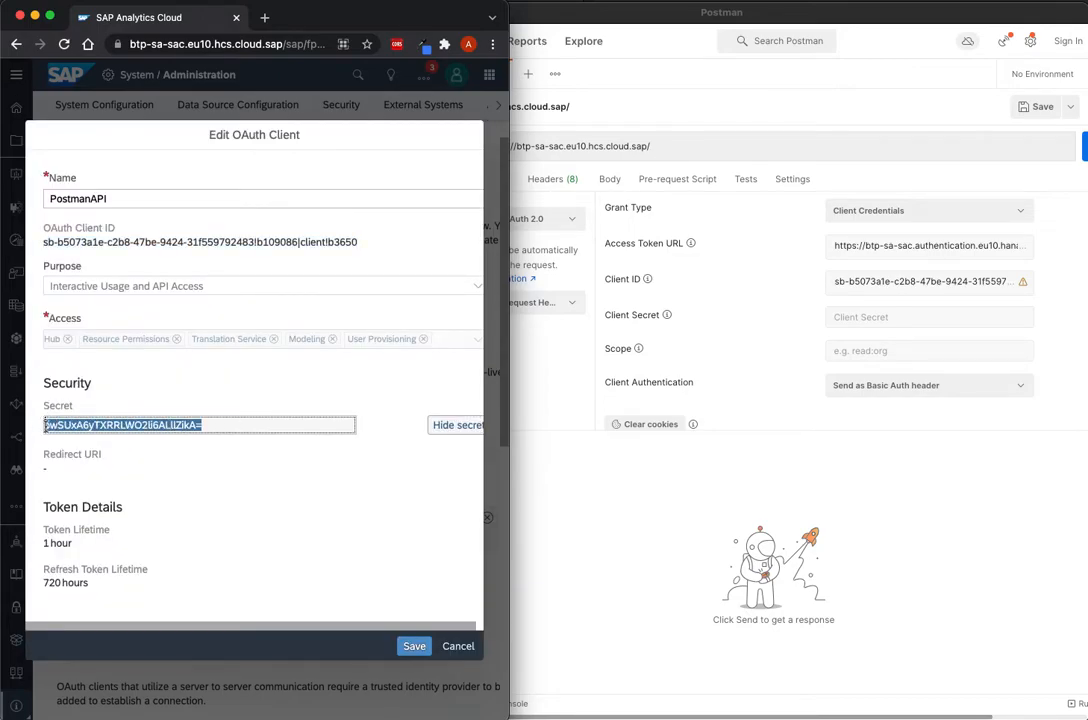
click(853, 317)
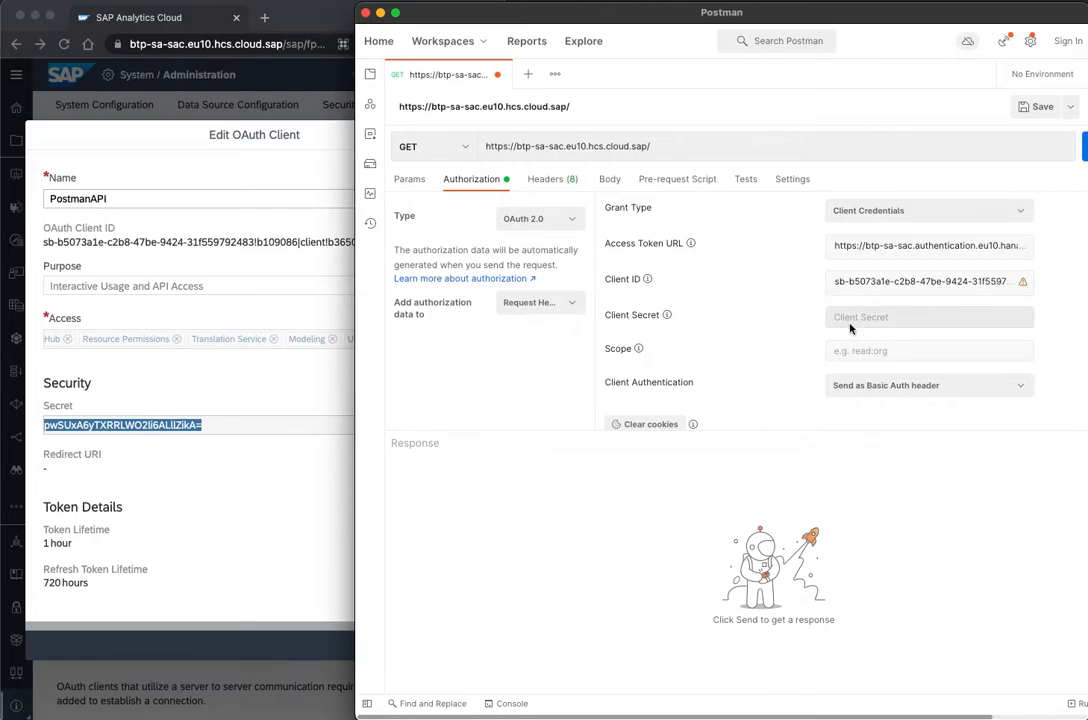
key(super+v)
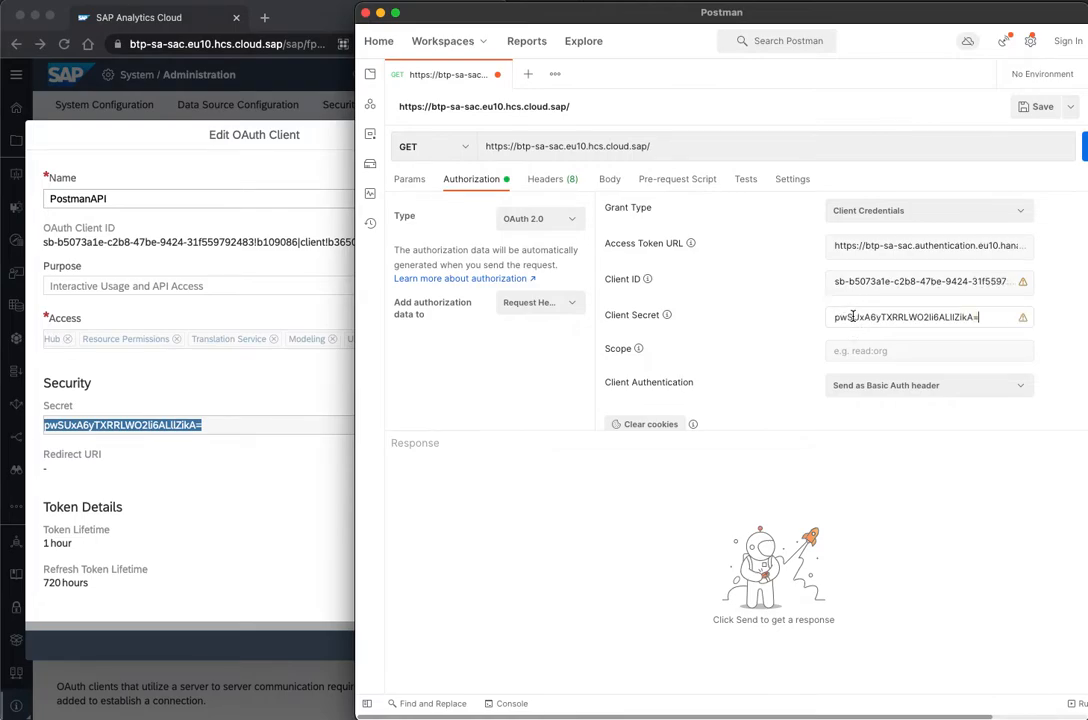
scroll(790, 355, down, 1)
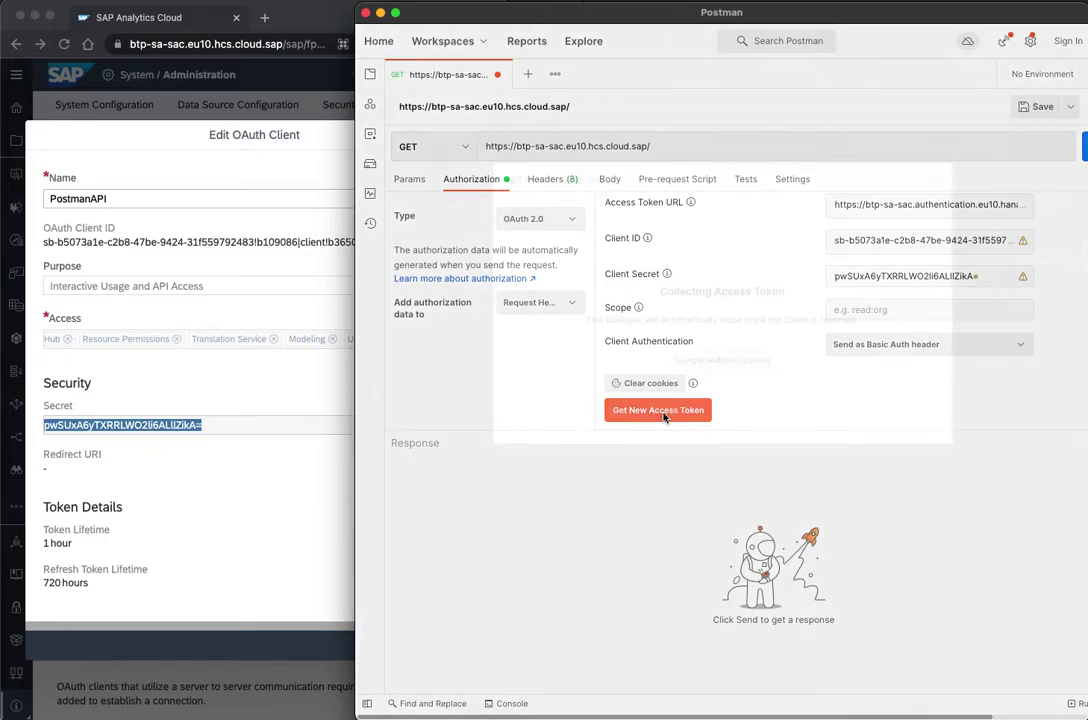
- Get a new access token from SAC, proceed, and use it as the request's Bearer token
click(658, 410)
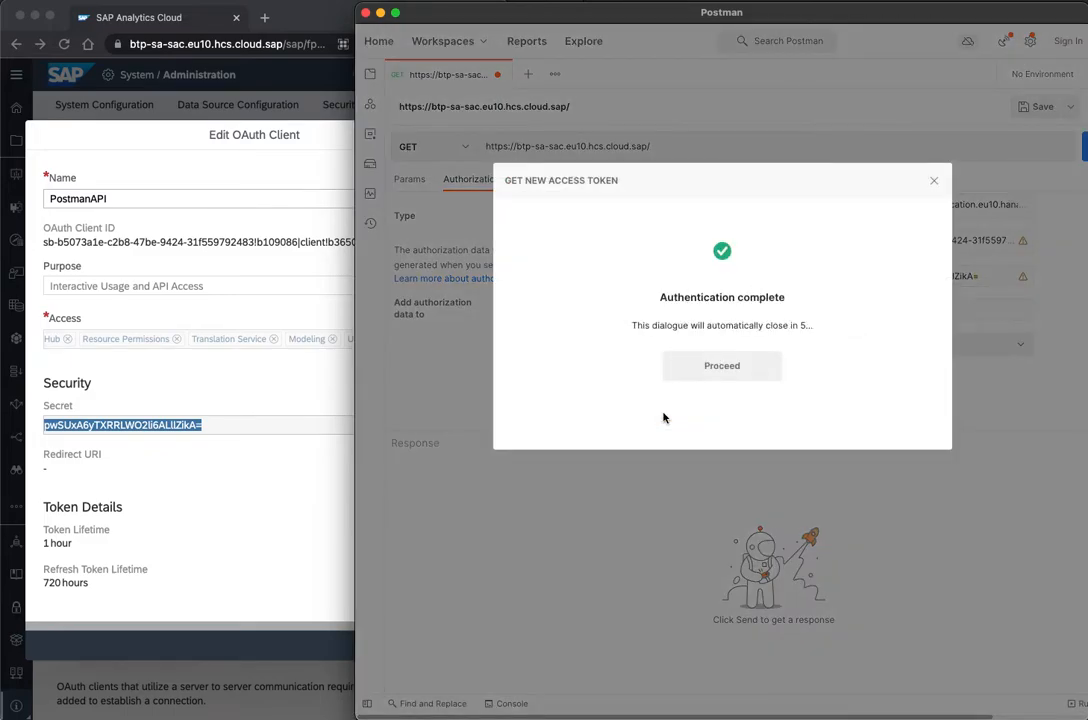
click(722, 365)
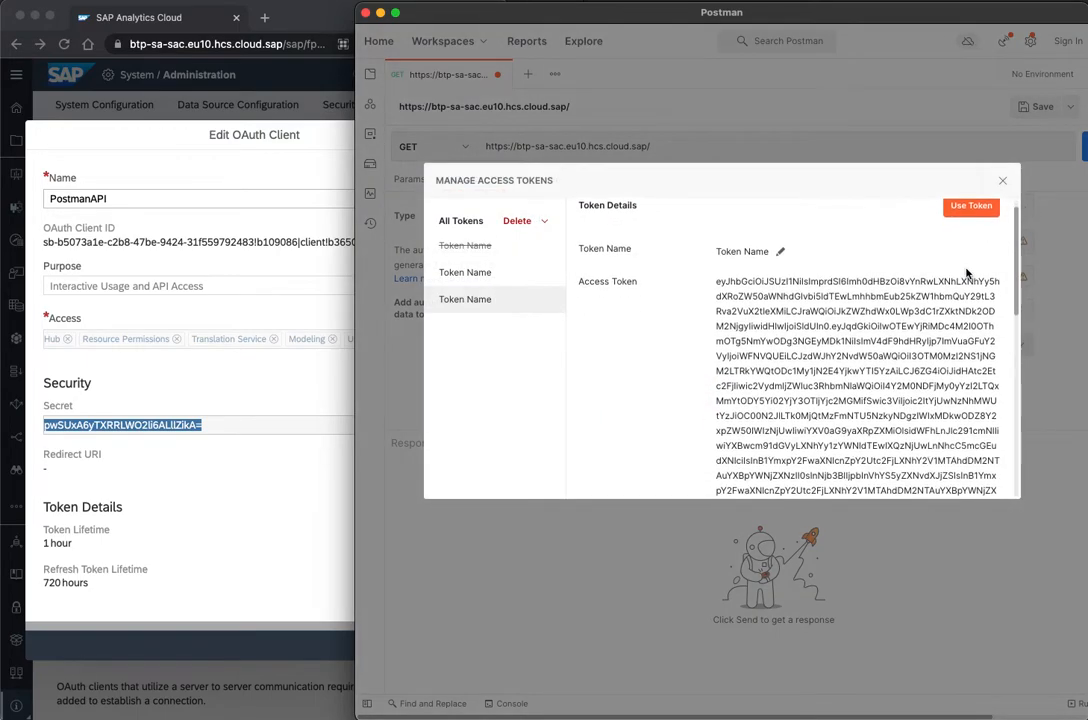
scroll(967, 272, down, 5)
scroll(968, 260, up, 4)
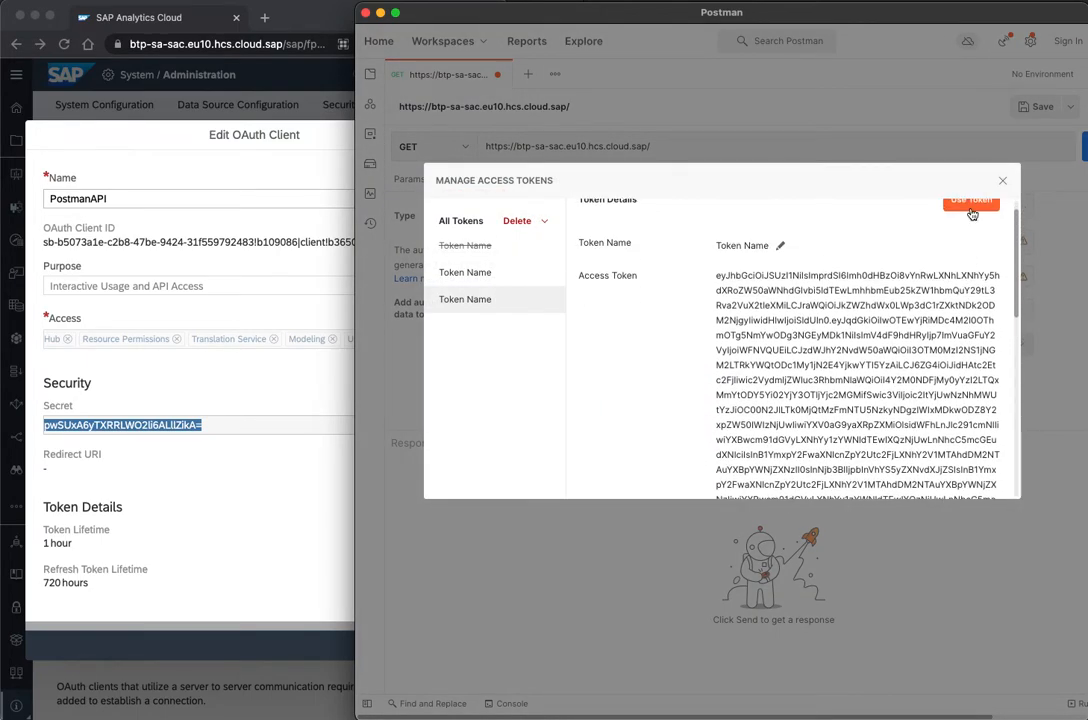
scroll(967, 258, up, 1)
click(972, 222)
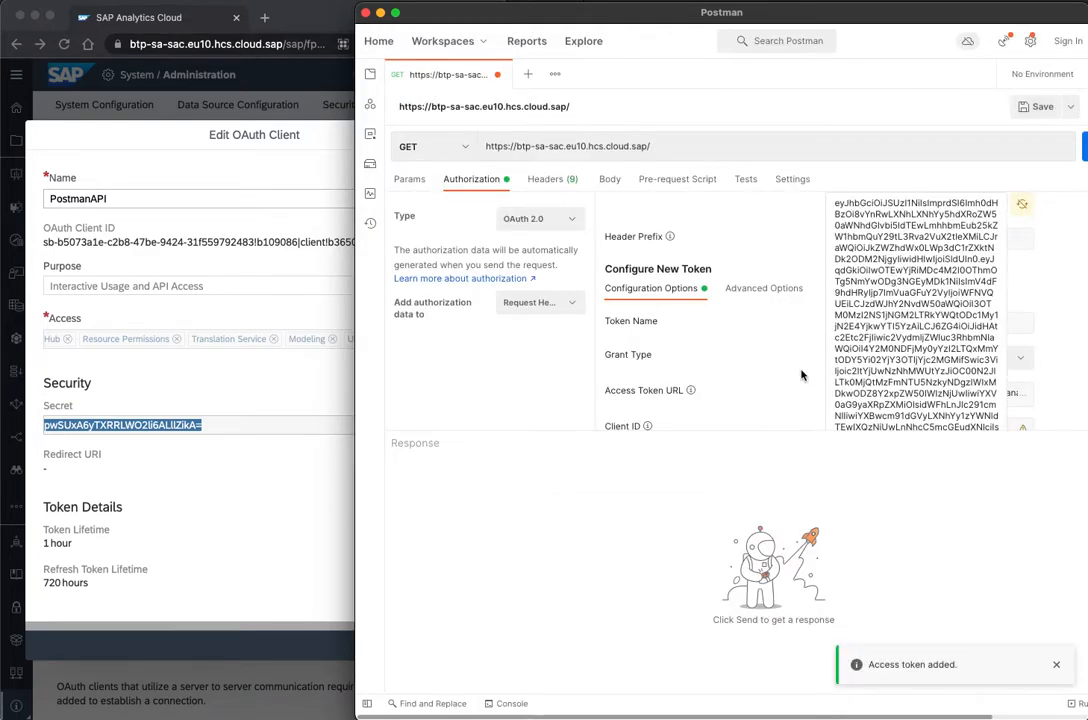
- Add the header x-sap-sac-custom-auth with value true
click(546, 180)
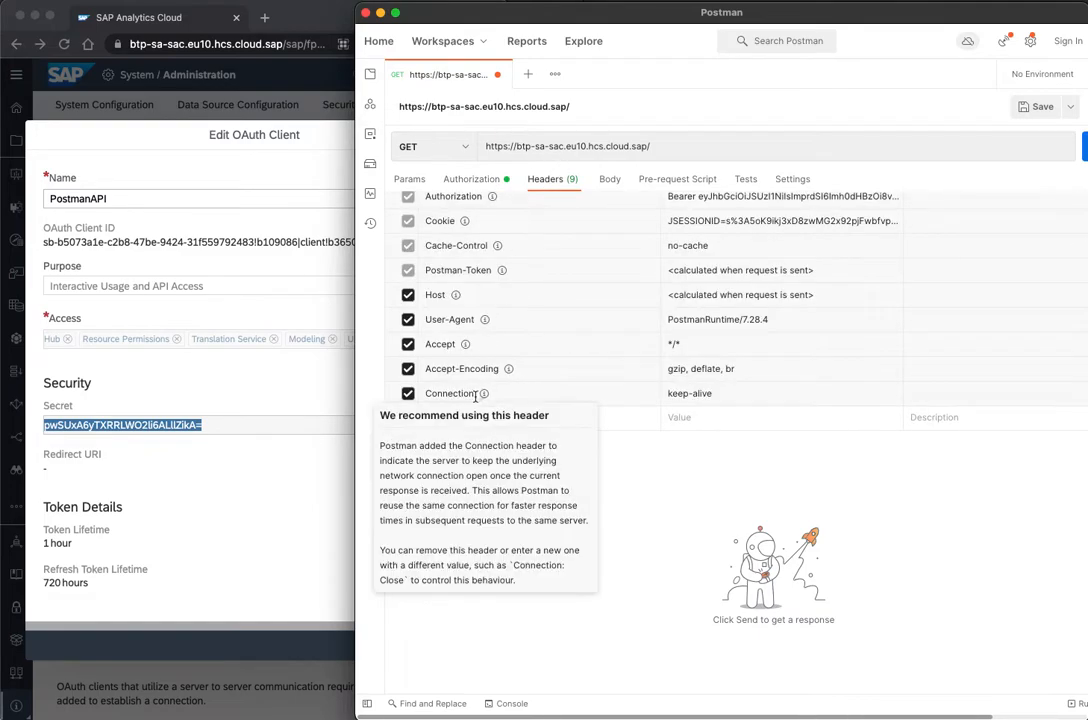
click(460, 419)
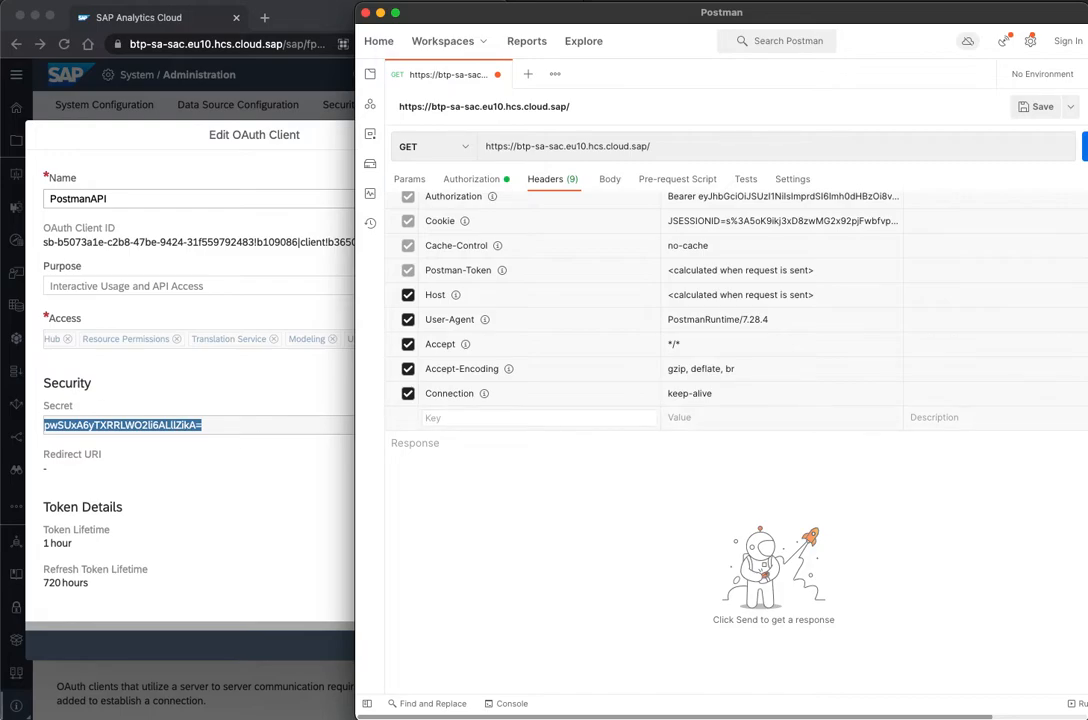
key(super+Tab)
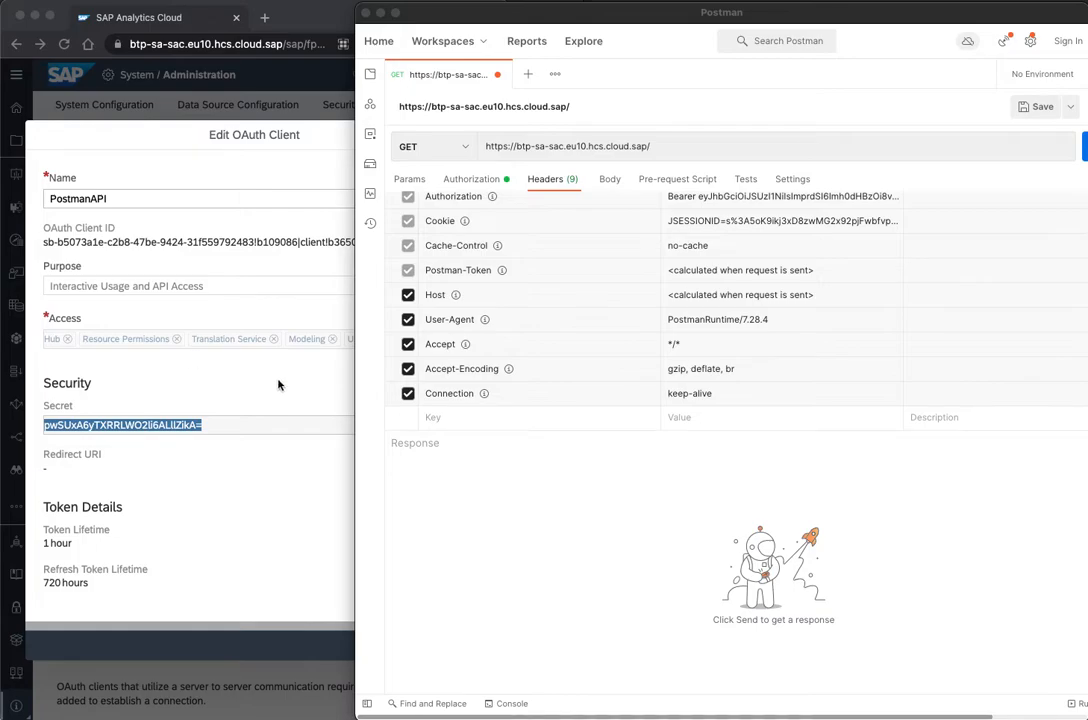
click(440, 418)
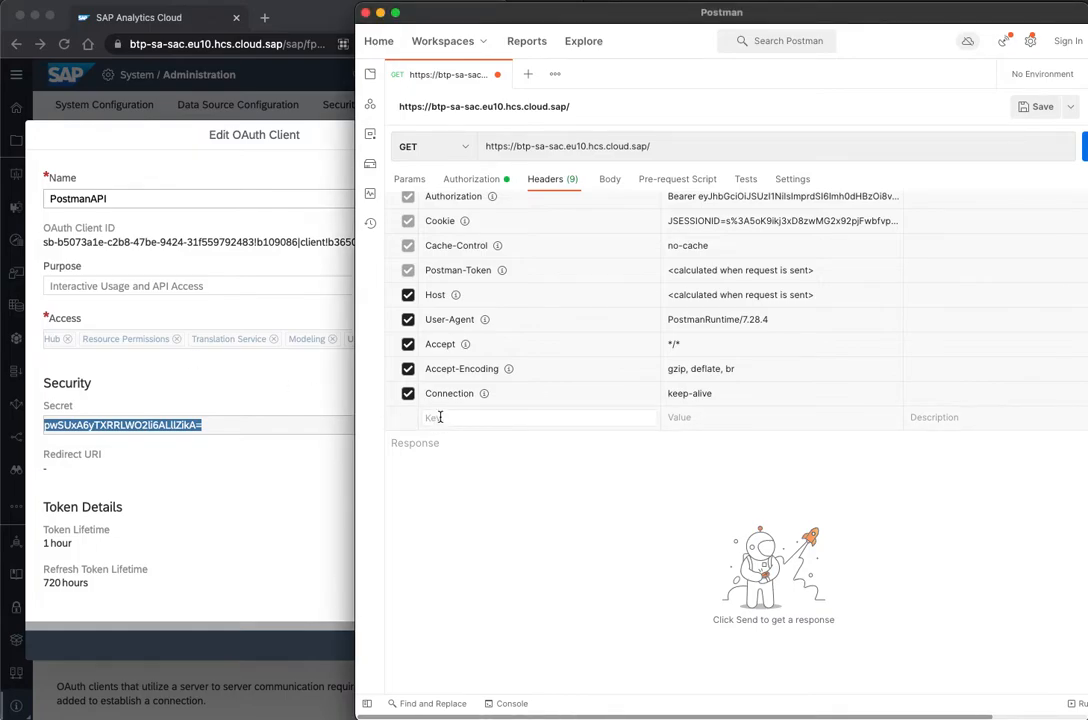
text(x-sap-sac-custom-auth)
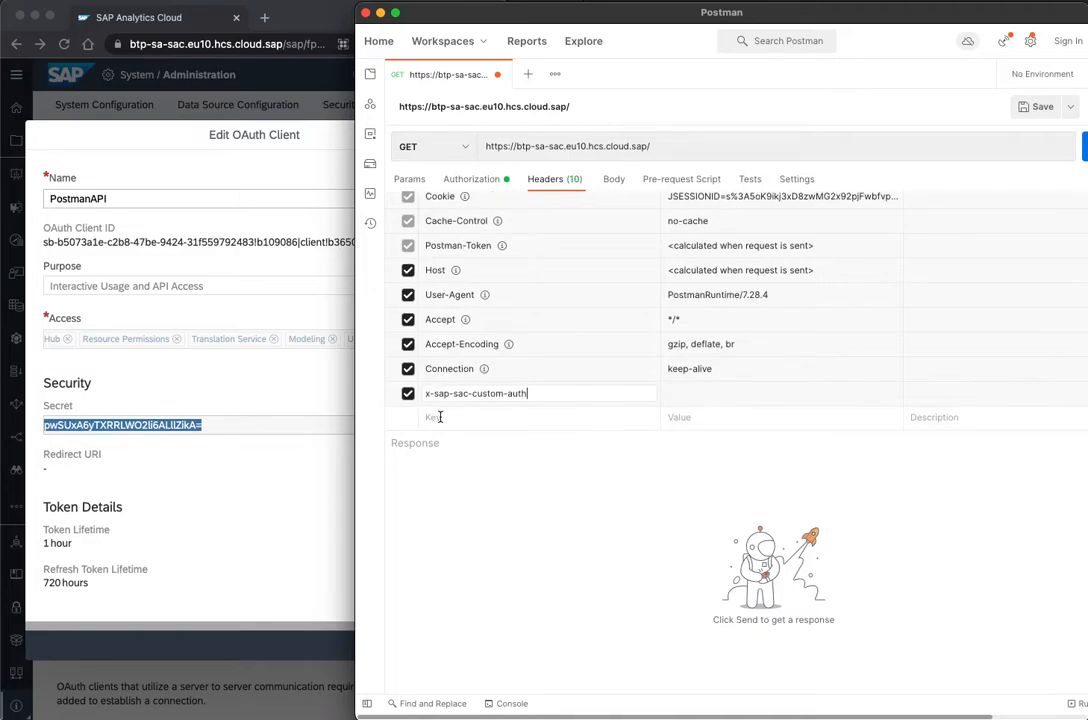
click(693, 396)
text(true)
- Add the header x-csrf-token with value fetch
click(537, 417)
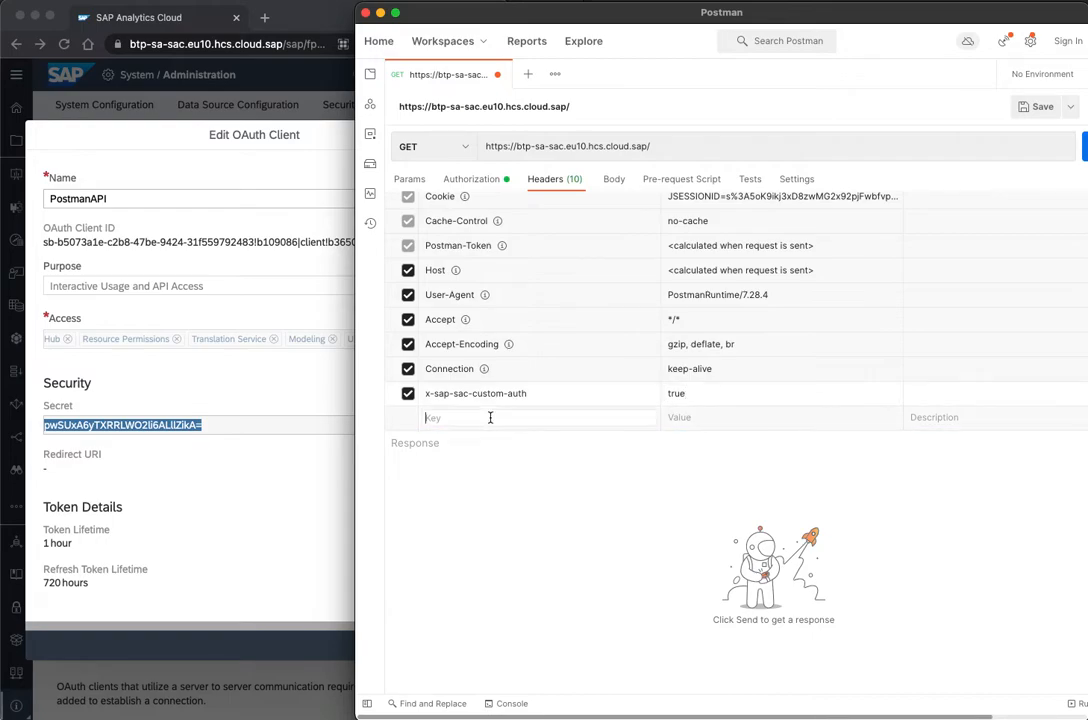
text(x-csr)
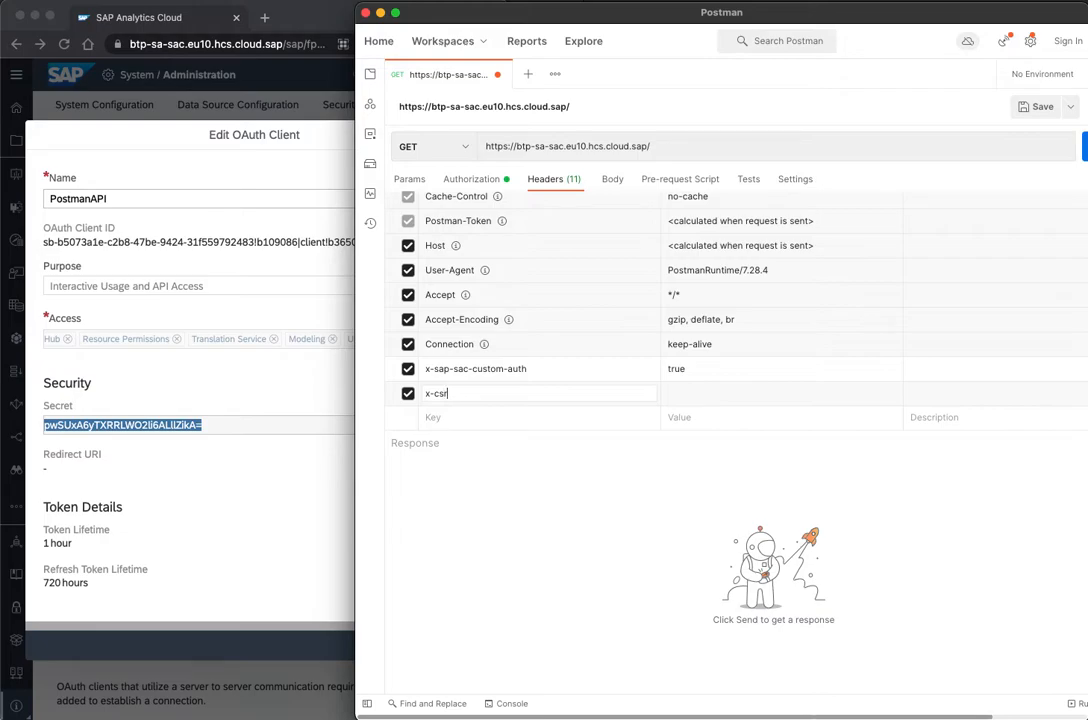
text(f-token)
click(683, 392)
text(fetch)
click(670, 147)
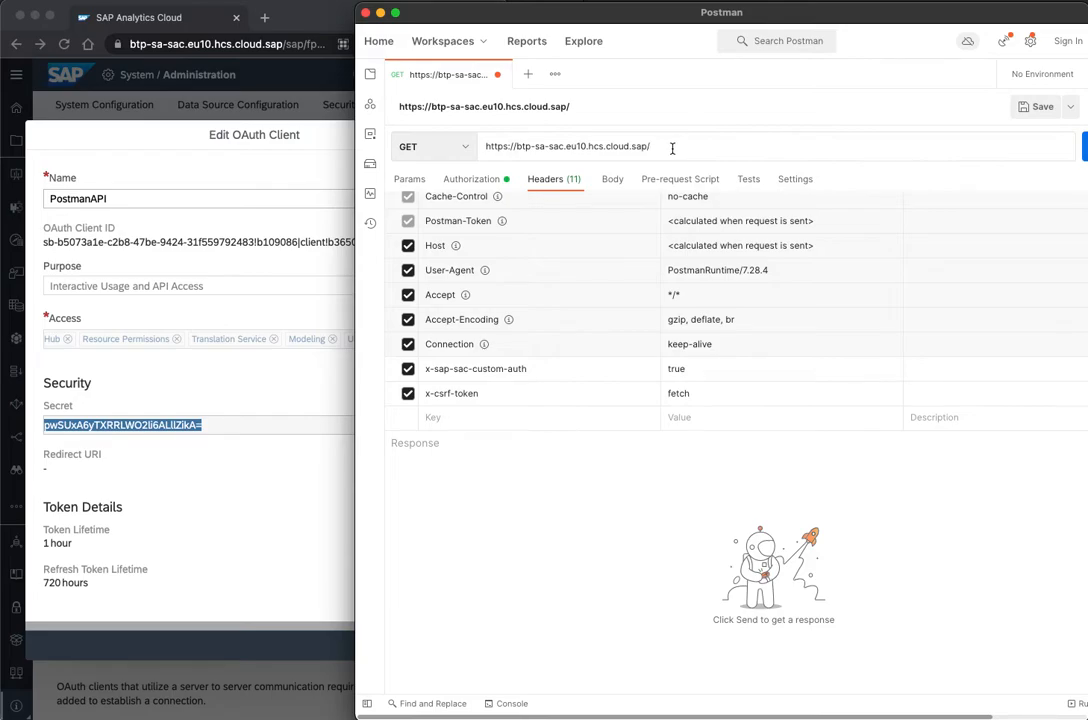
- Append api/v1/stories to the request URL and send it, getting a 200 OK list of stories
click(200, 600)
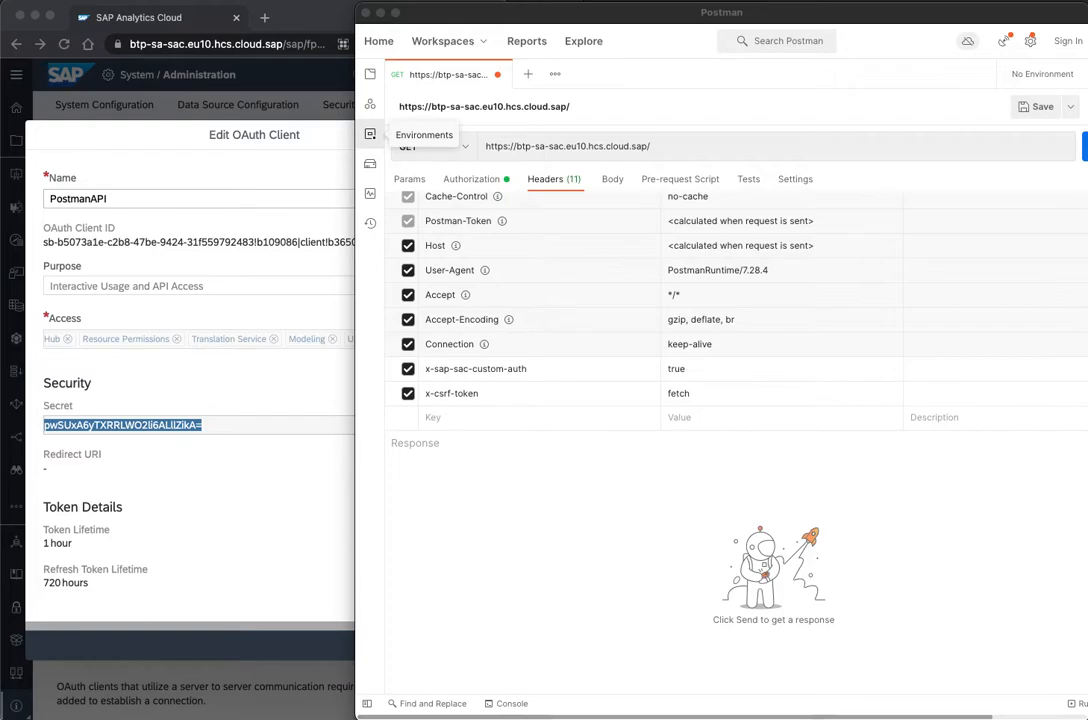
click(664, 147)
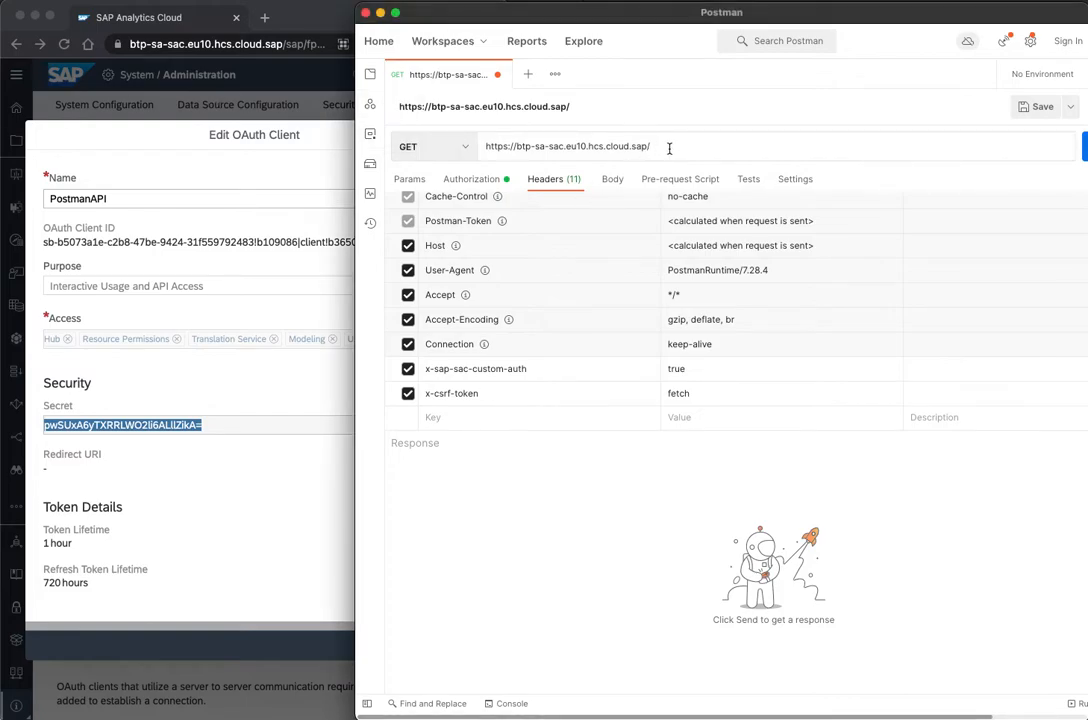
text(api/v1/stories)
drag(357, 292, 248, 292)
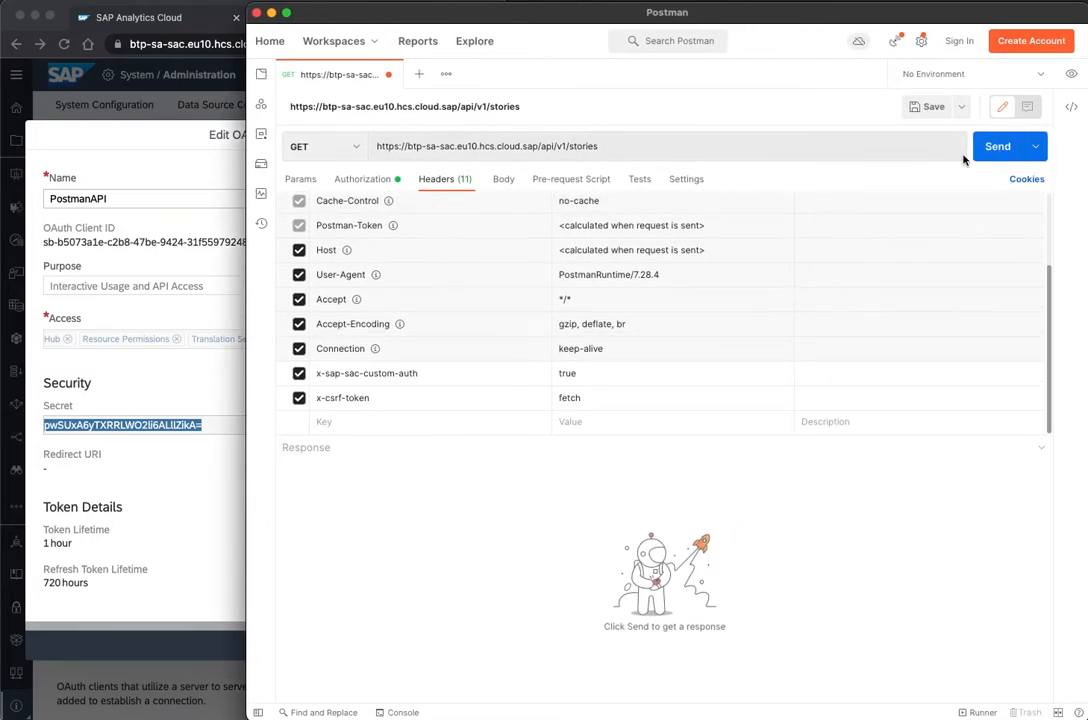
click(1008, 147)
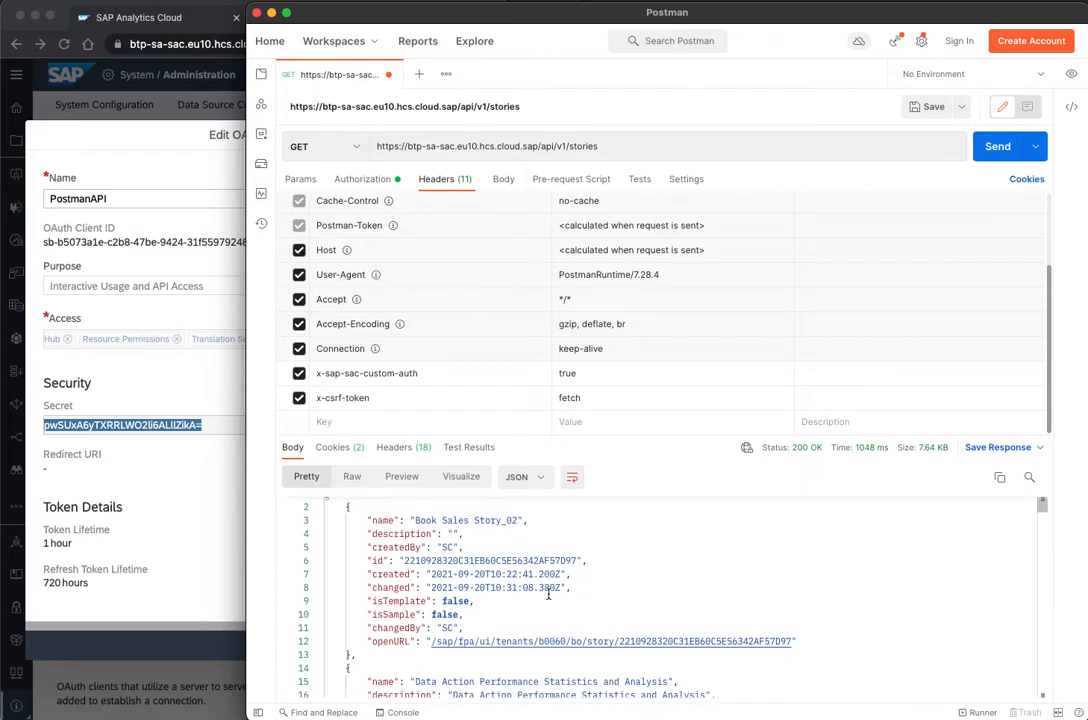
scroll(548, 596, down, 3)
scroll(548, 596, down, 5)
scroll(548, 596, down, 5)
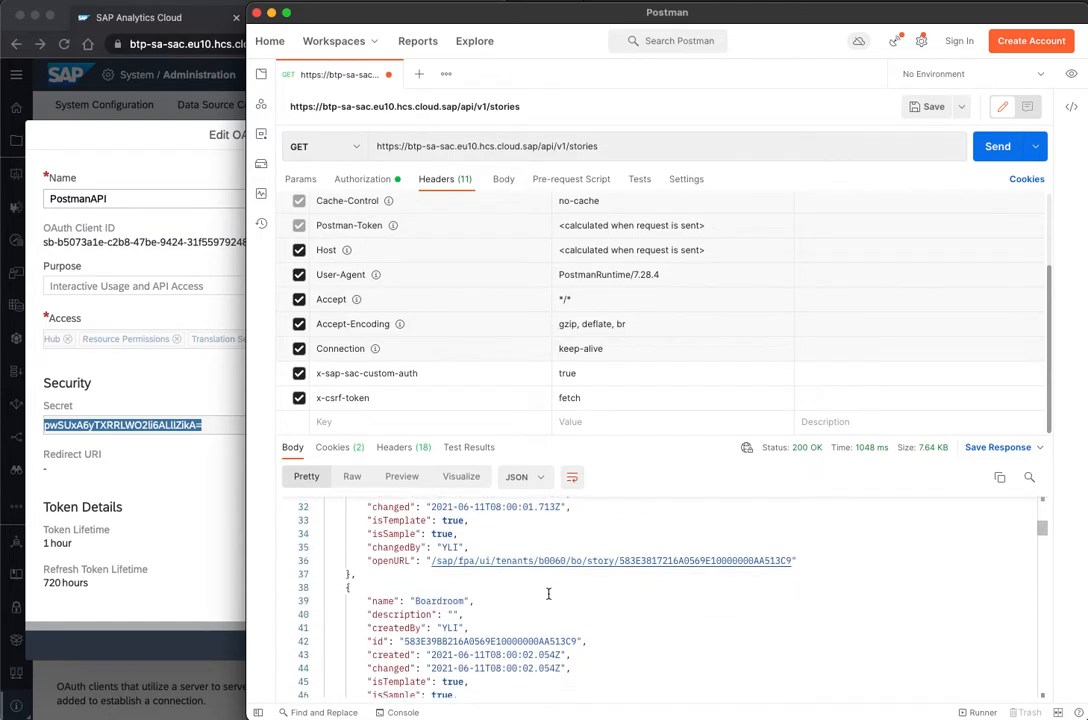
scroll(548, 594, down, 5)
scroll(548, 594, down, 5)
scroll(548, 594, down, 5)
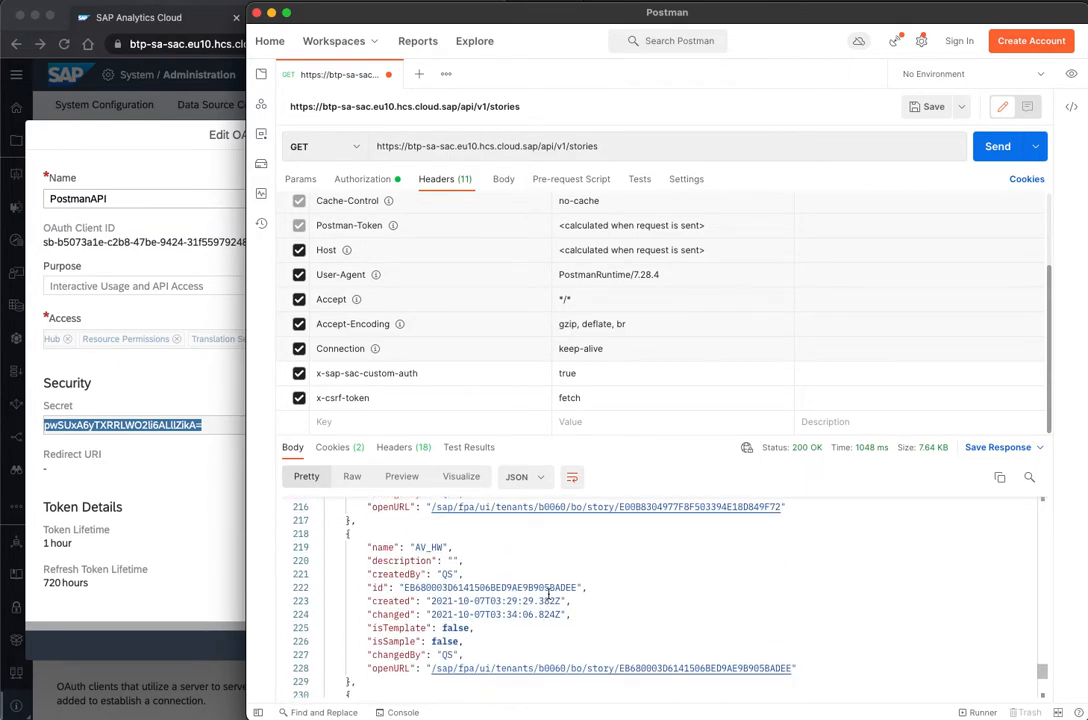
scroll(548, 594, up, 3)
scroll(548, 594, up, 2)
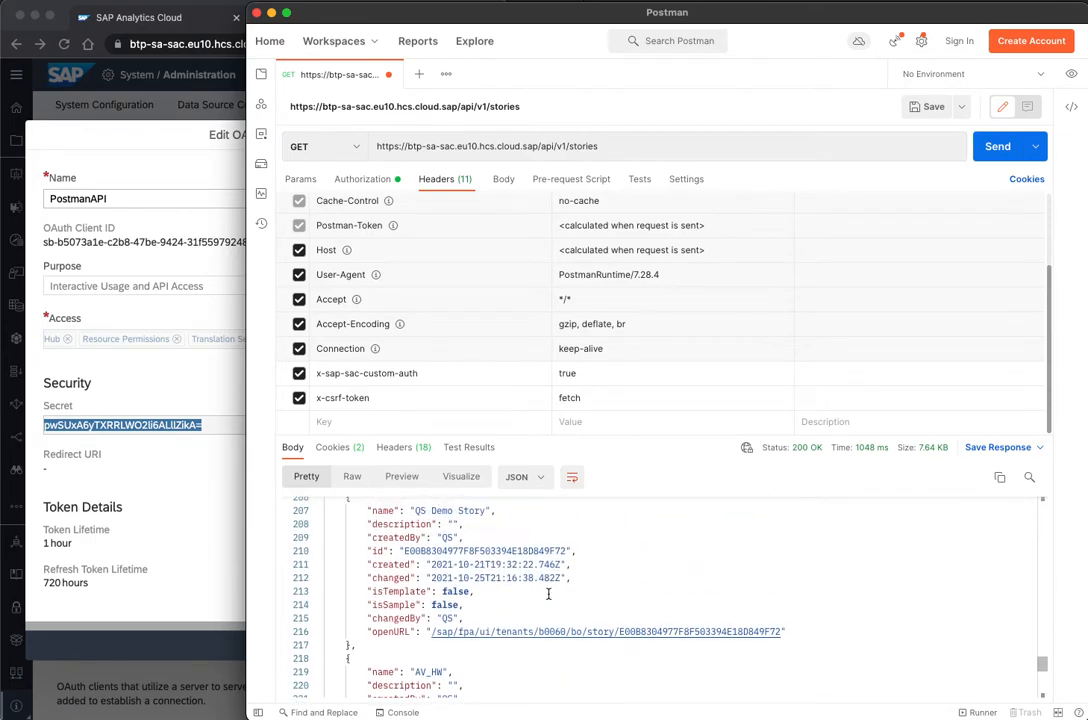
scroll(548, 594, up, 3)
scroll(548, 594, up, 2)
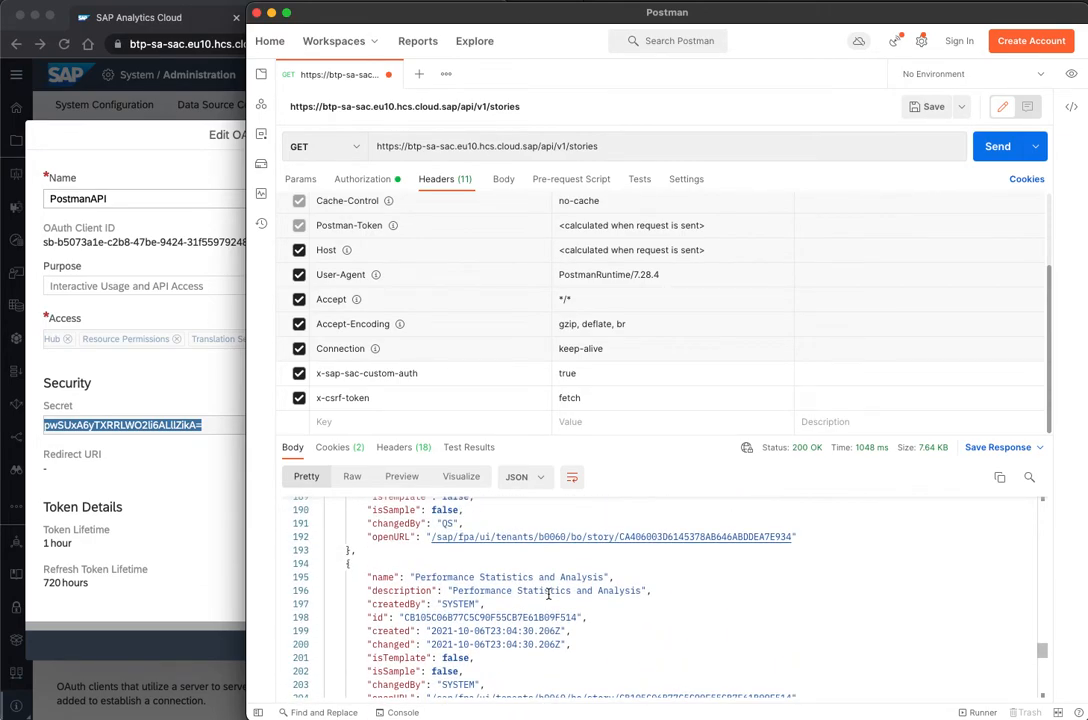
scroll(548, 594, up, 2)
scroll(548, 594, up, 2)
scroll(548, 594, up, 2)
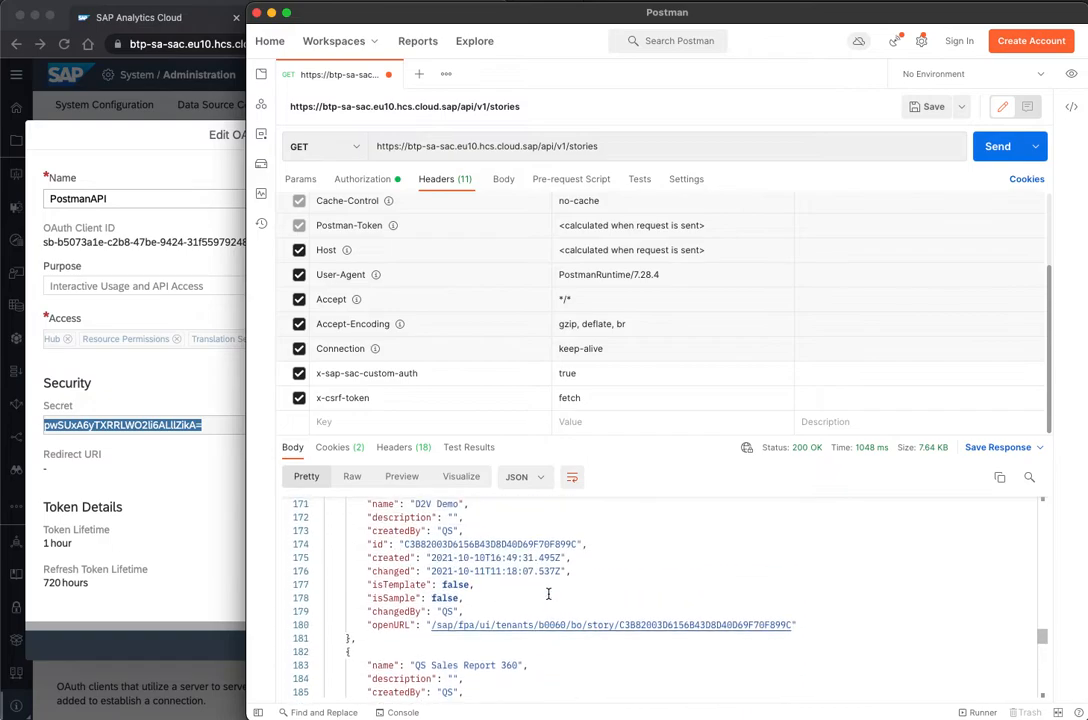
scroll(548, 594, up, 2)
scroll(548, 594, up, 2)
scroll(548, 594, up, 2)
scroll(548, 594, up, 1)
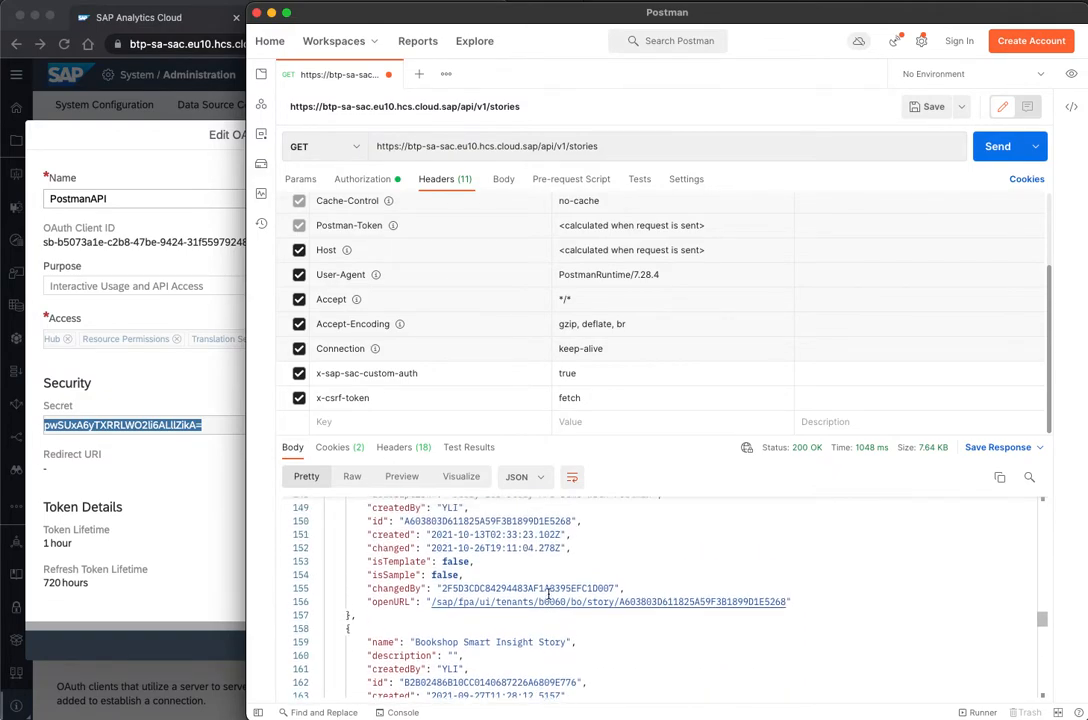
scroll(548, 594, up, 2)
scroll(548, 594, down, 2)
scroll(548, 594, down, 1)
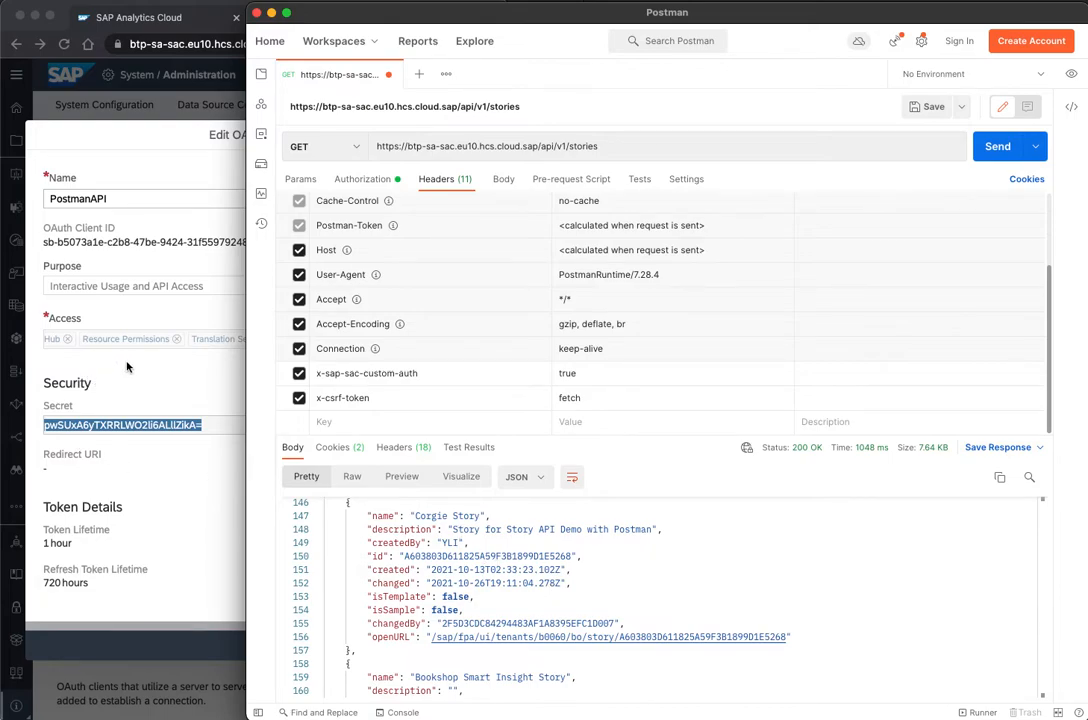
click(130, 360)
- Close the client dialog, check Corgie Story among SAC recent files, and return to Postman
click(456, 645)
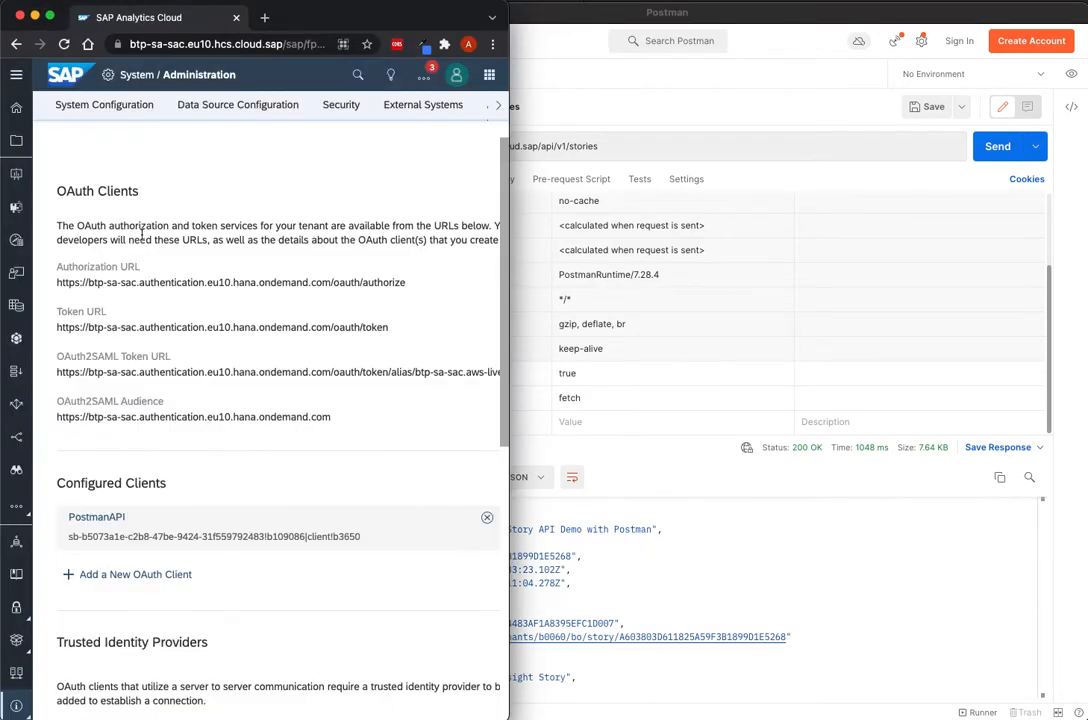
click(16, 173)
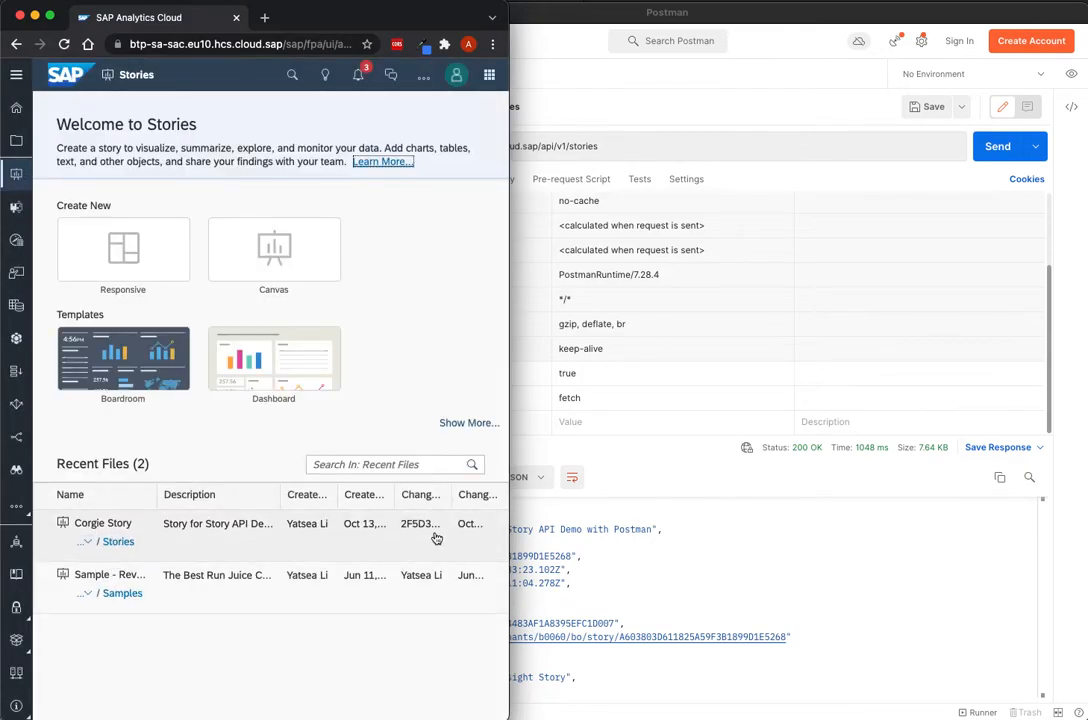
click(720, 568)
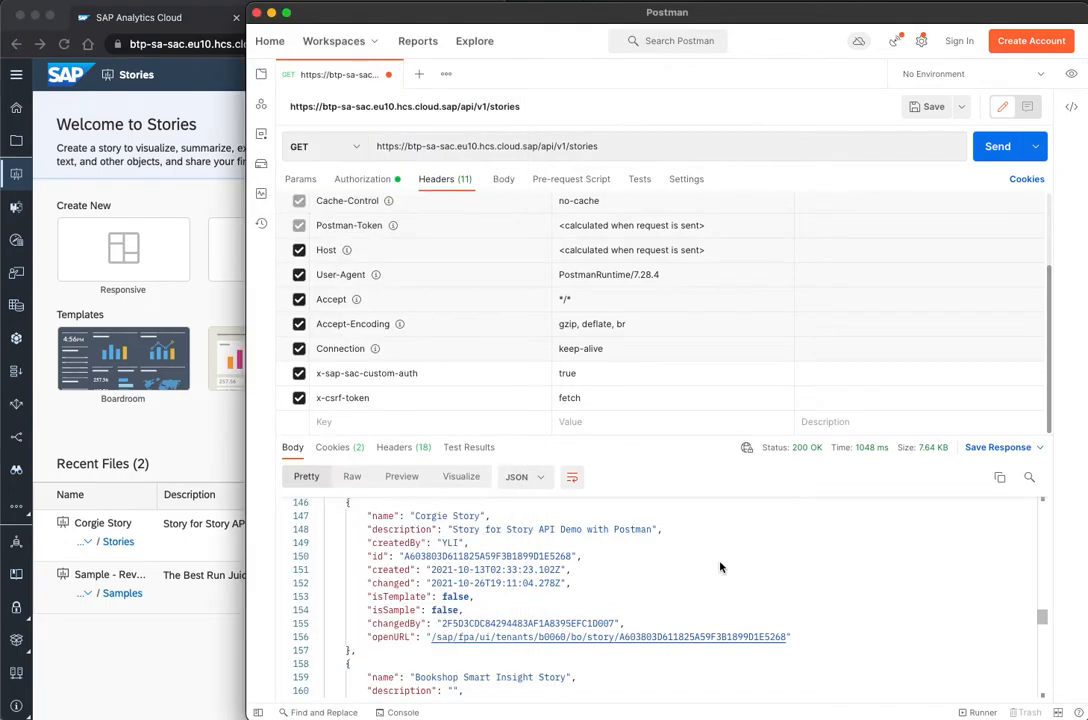
- Append the Corgie Story's id to the end of the /api/v1/stories URL
double_click(451, 557)
key(super+c)
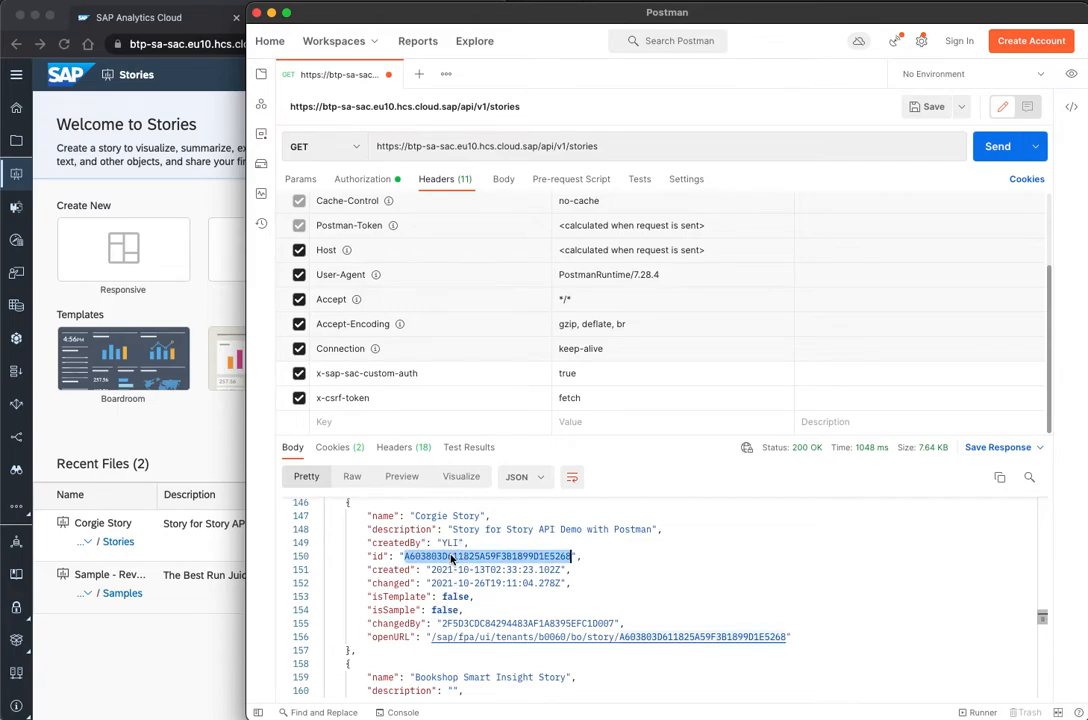
click(612, 146)
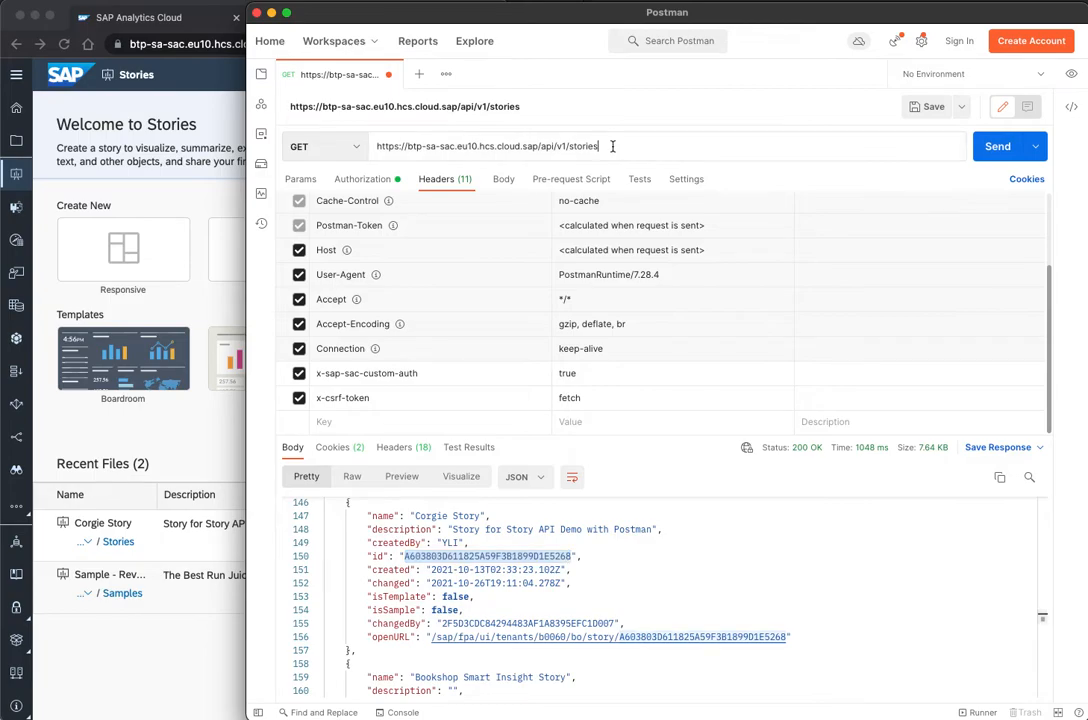
text(/)
key(super+v)
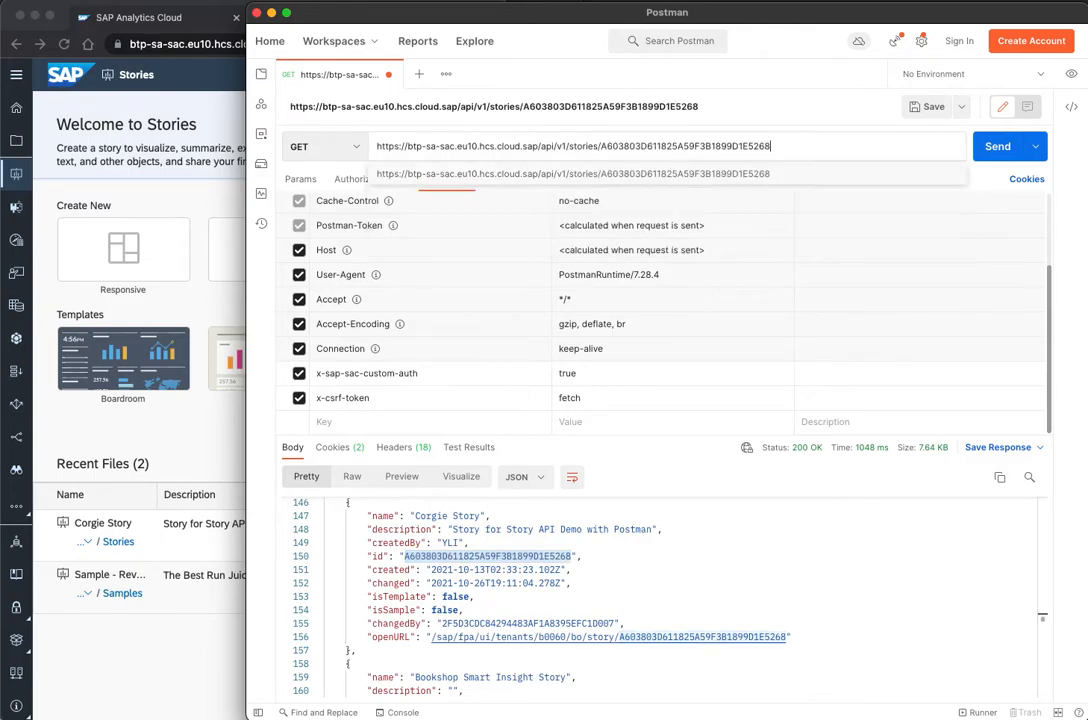
- Switch the story request's HTTP method from GET to PATCH
click(357, 147)
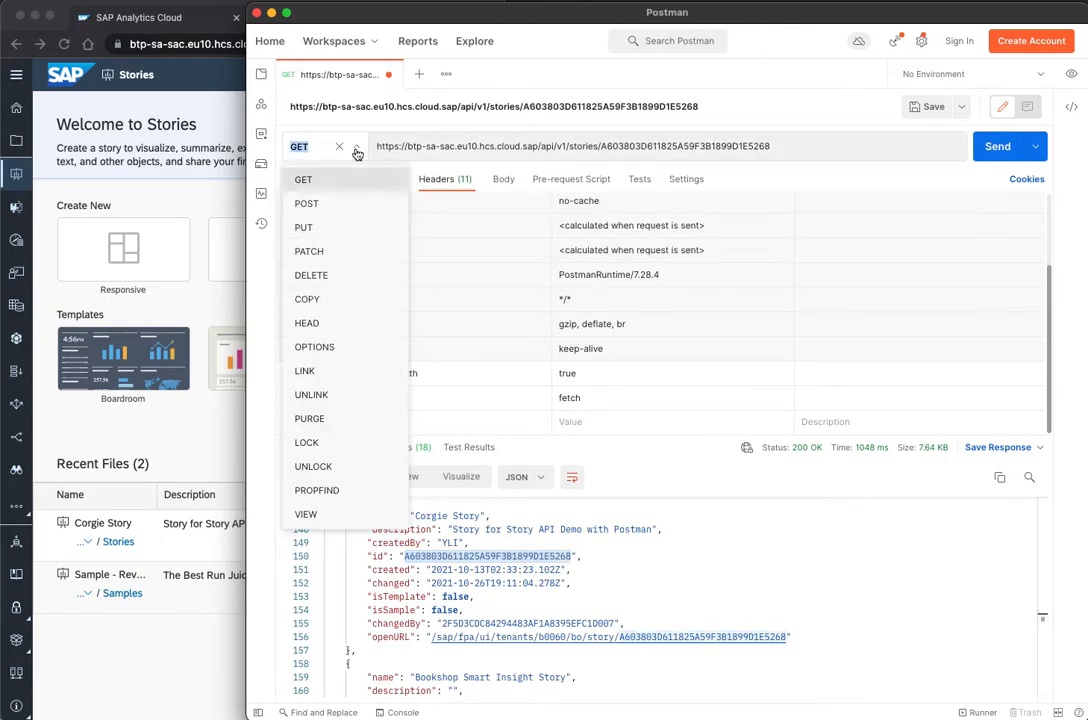
click(320, 251)
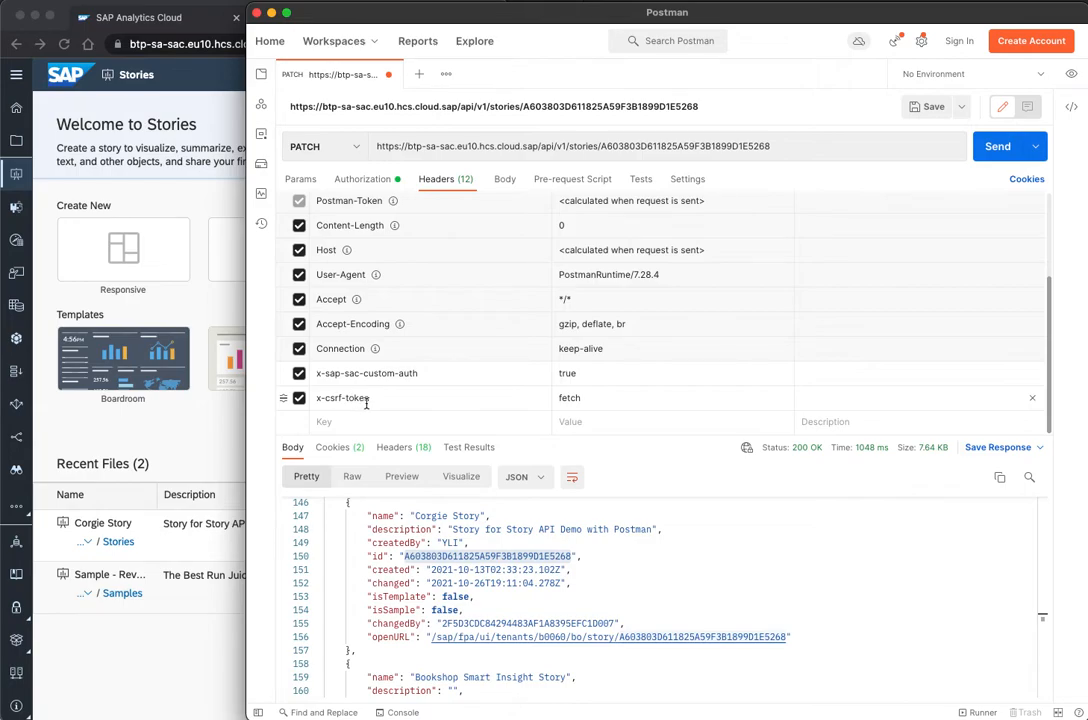
- Replace the x-csrf-token header value 'fetch' with the token from the response headers
click(401, 450)
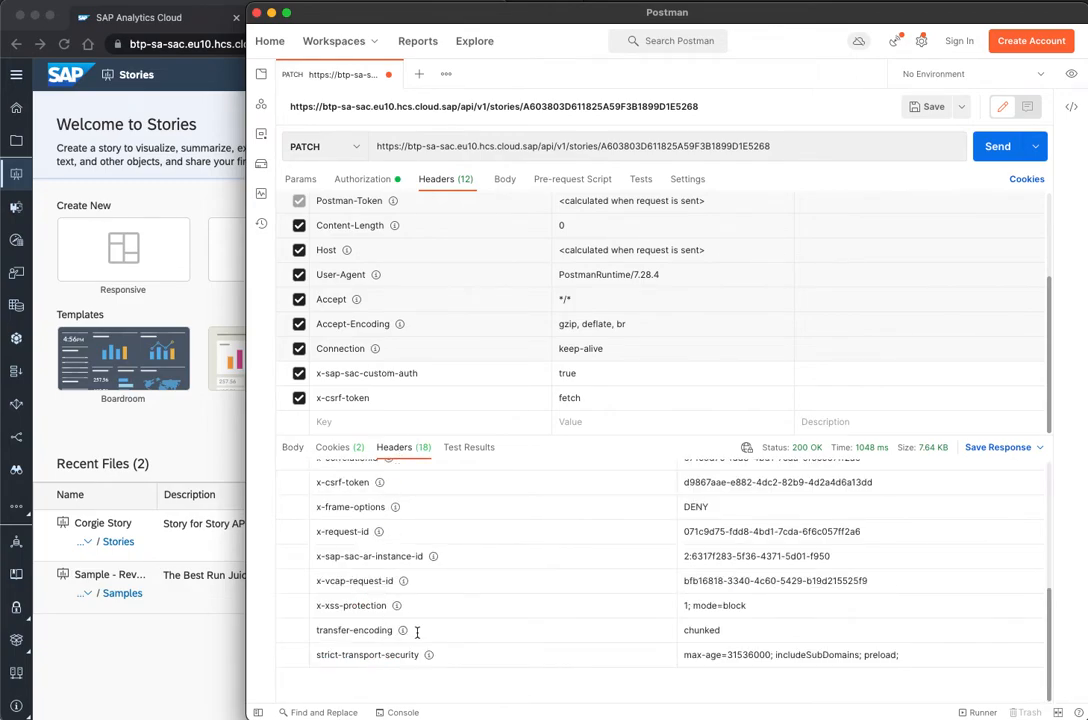
scroll(416, 632, up, 1)
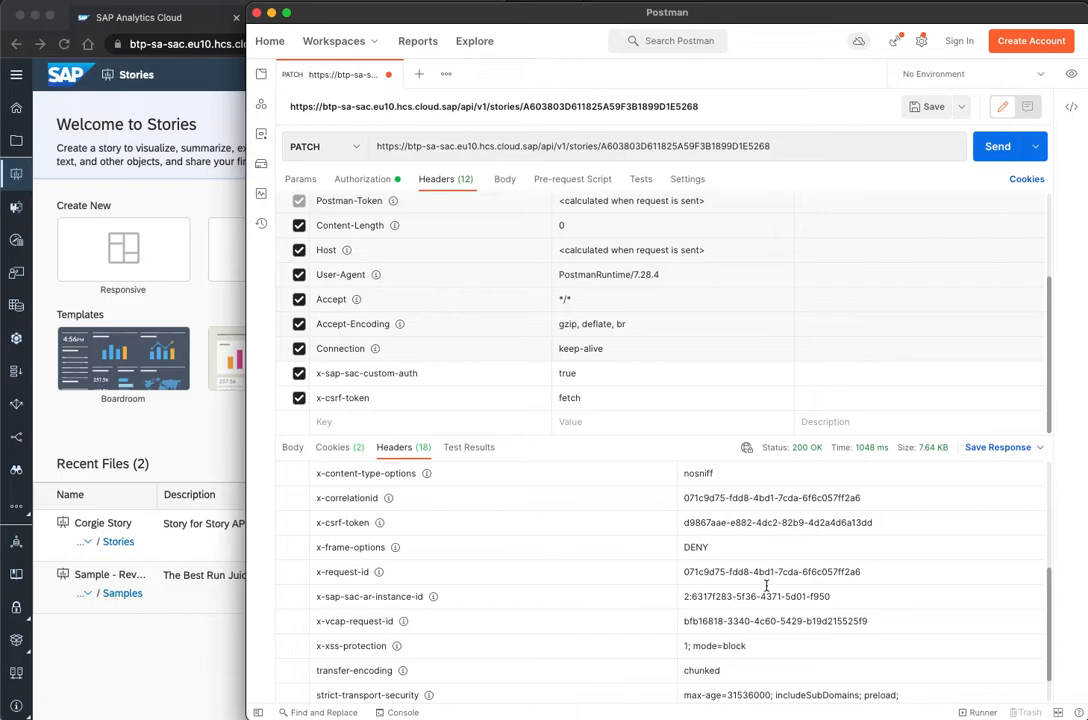
triple_click(738, 523)
key(ctrl+c)
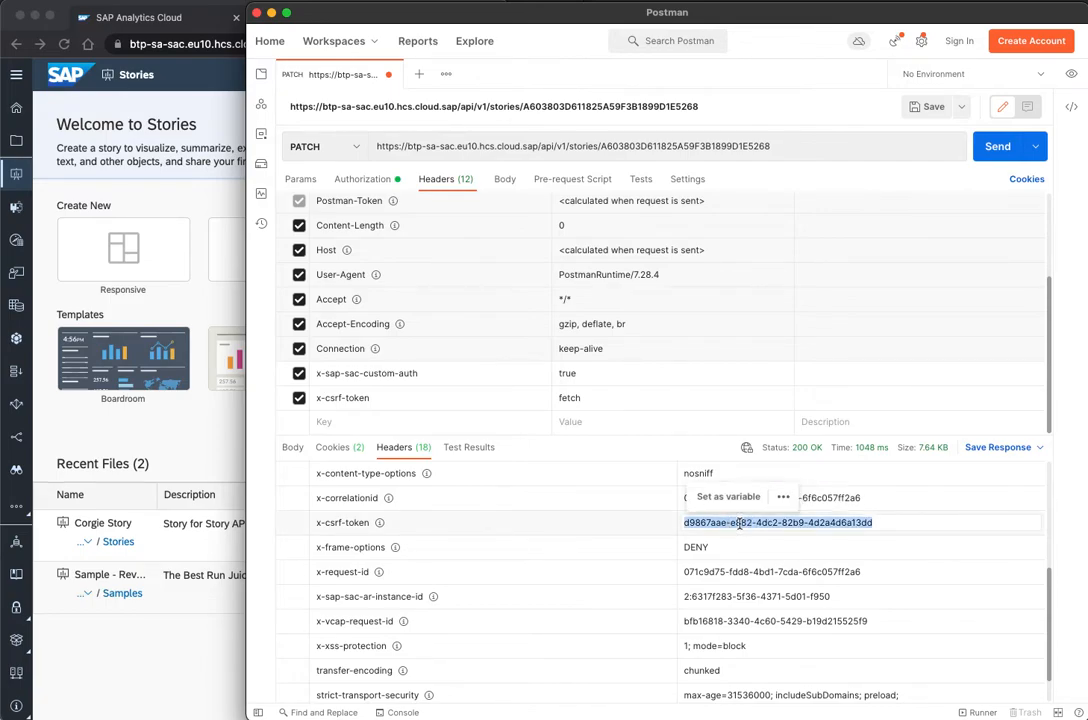
double_click(569, 398)
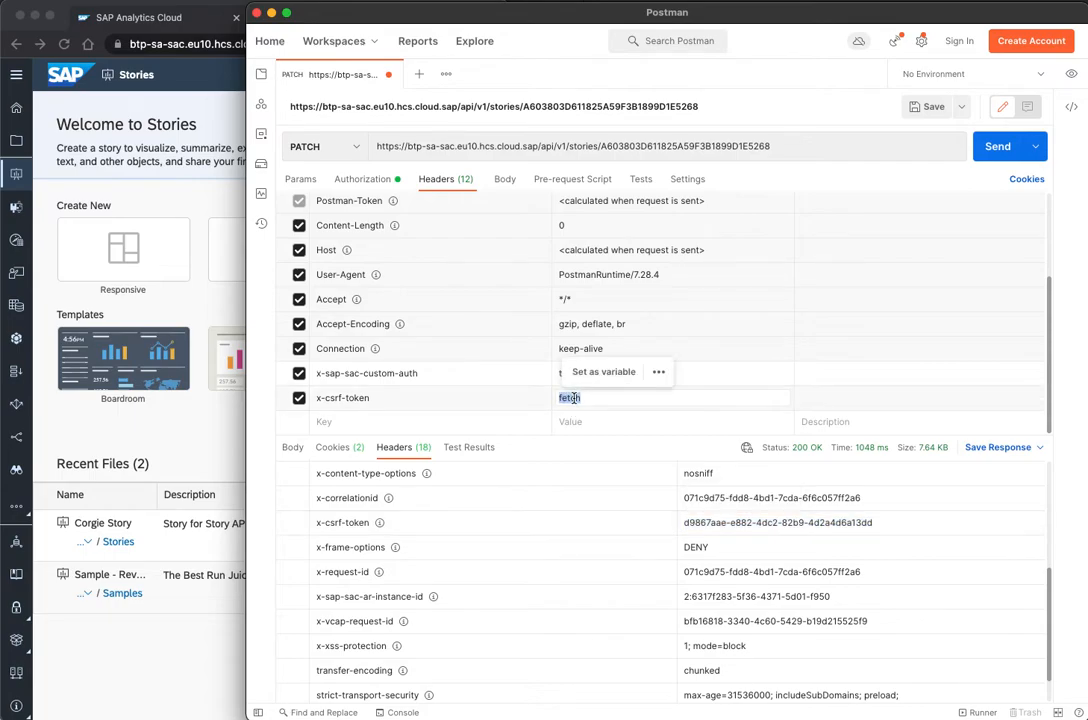
key(ctrl+v)
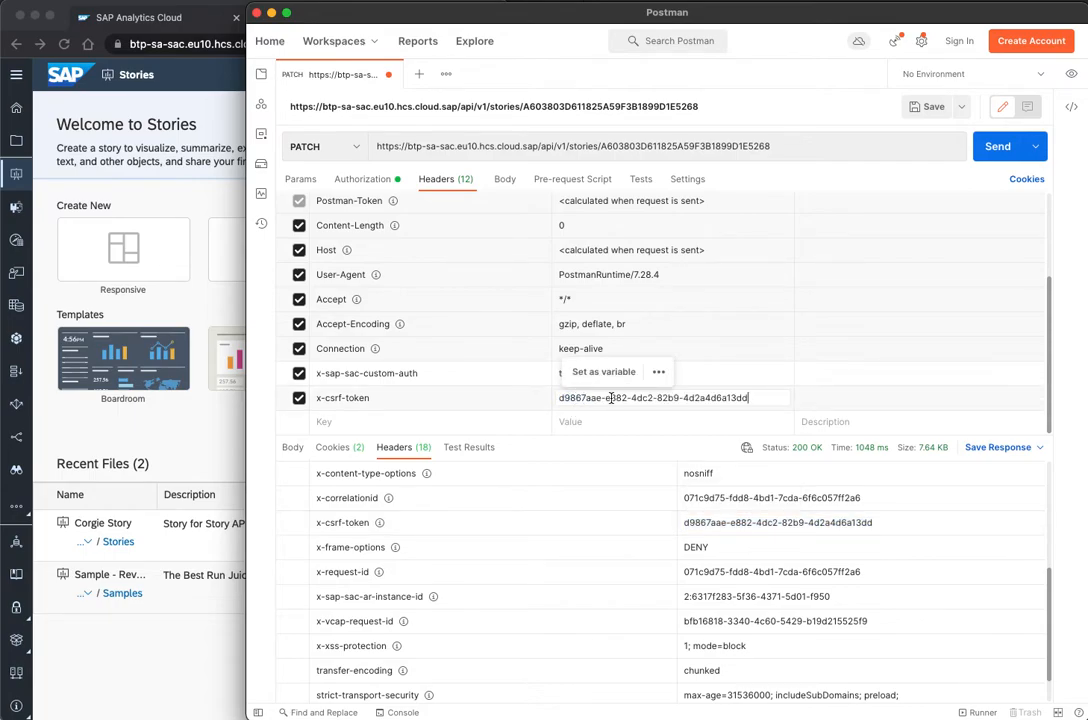
- Set the PATCH request body to raw with JSON format
click(505, 179)
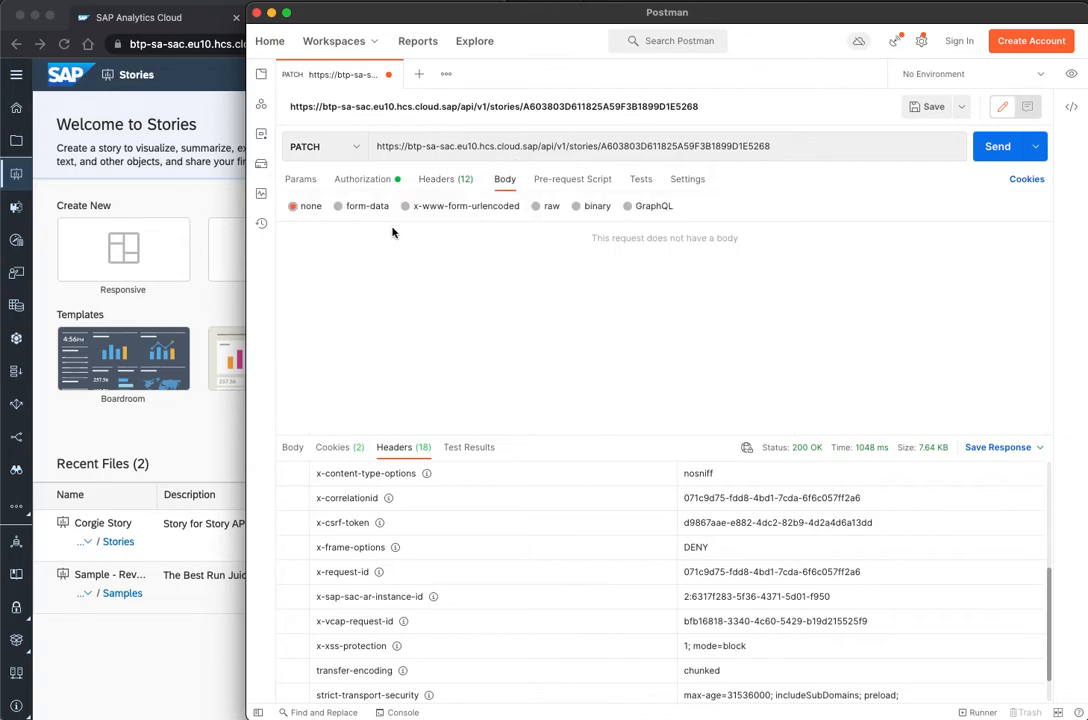
click(537, 206)
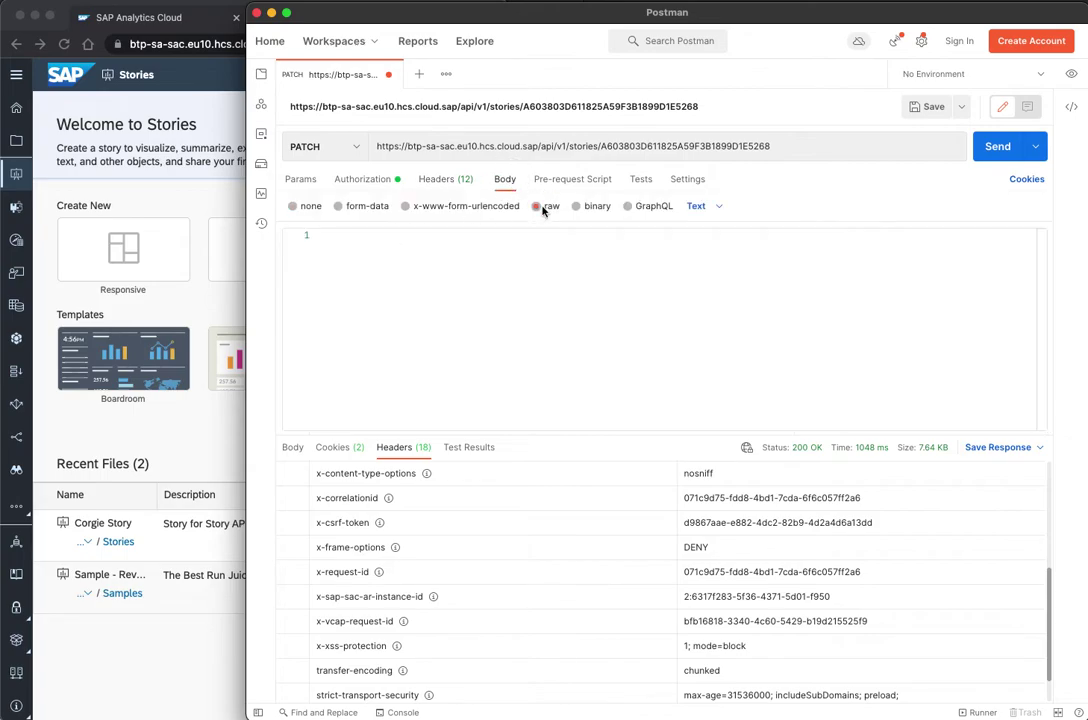
click(696, 206)
click(710, 280)
- Start writing the JSON body's name field for the new story name
click(293, 447)
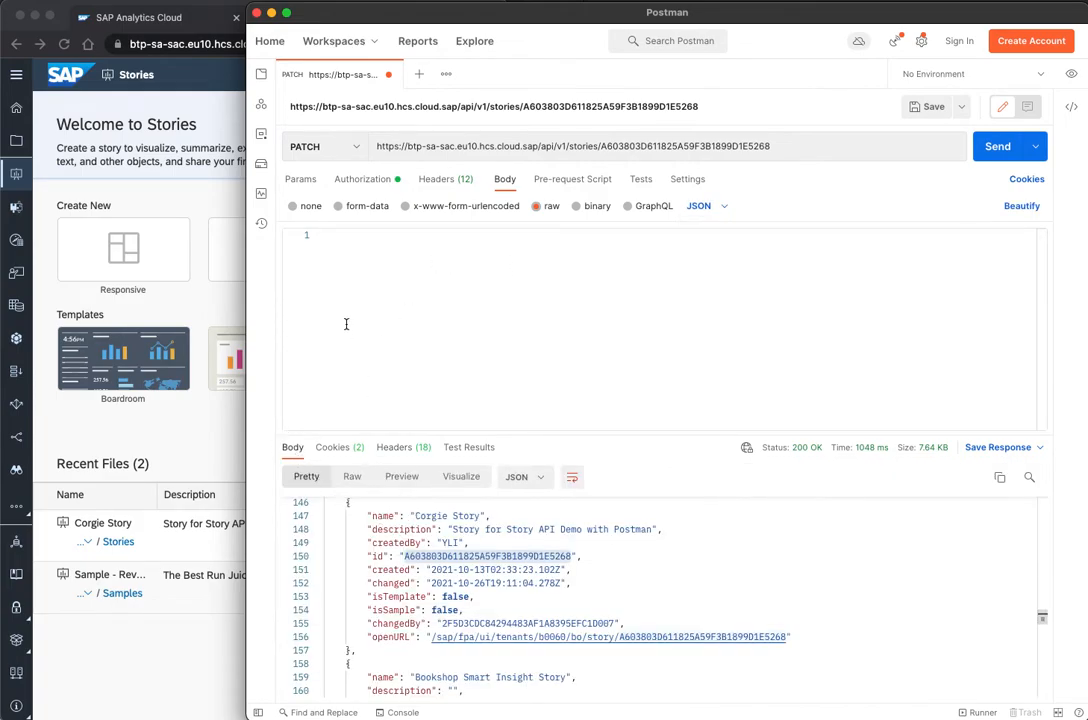
click(340, 240)
text({)
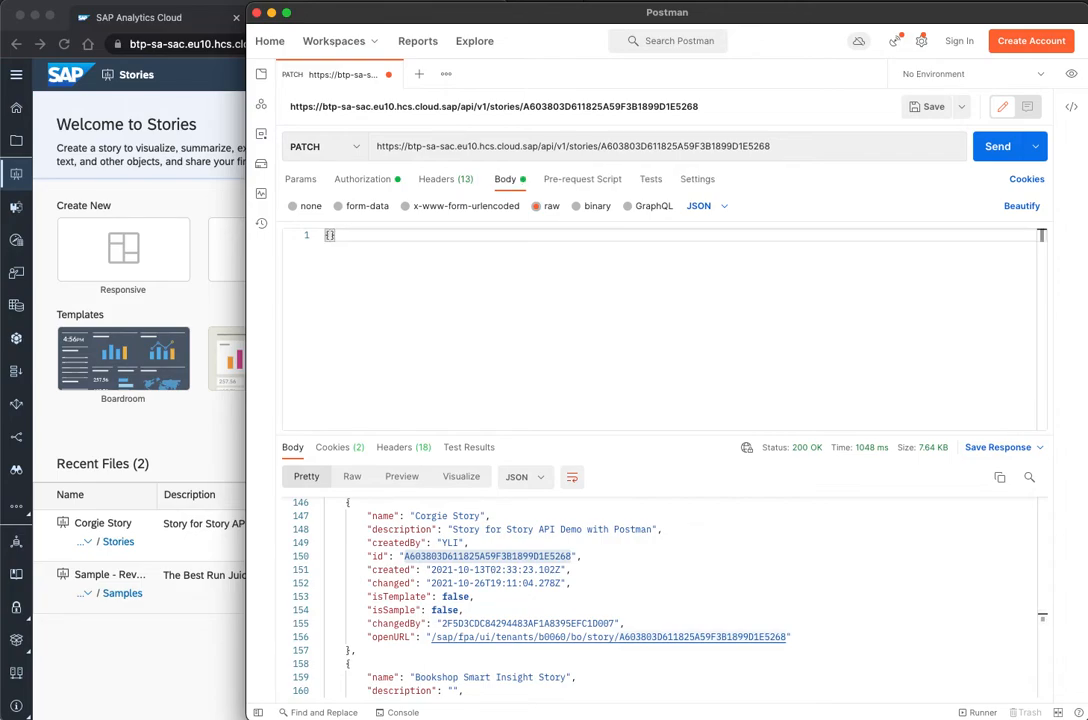
text("name)
key(Right)
text(:)
text(")
text(U)
text(ptade)
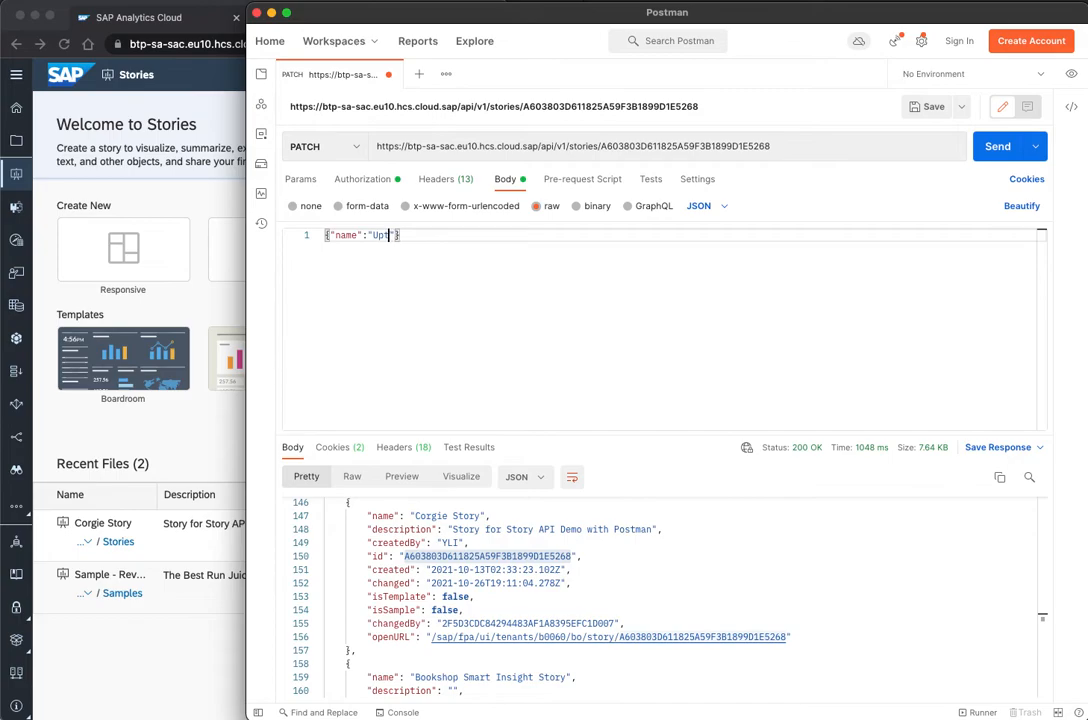
text(dated from )
text(Postman)
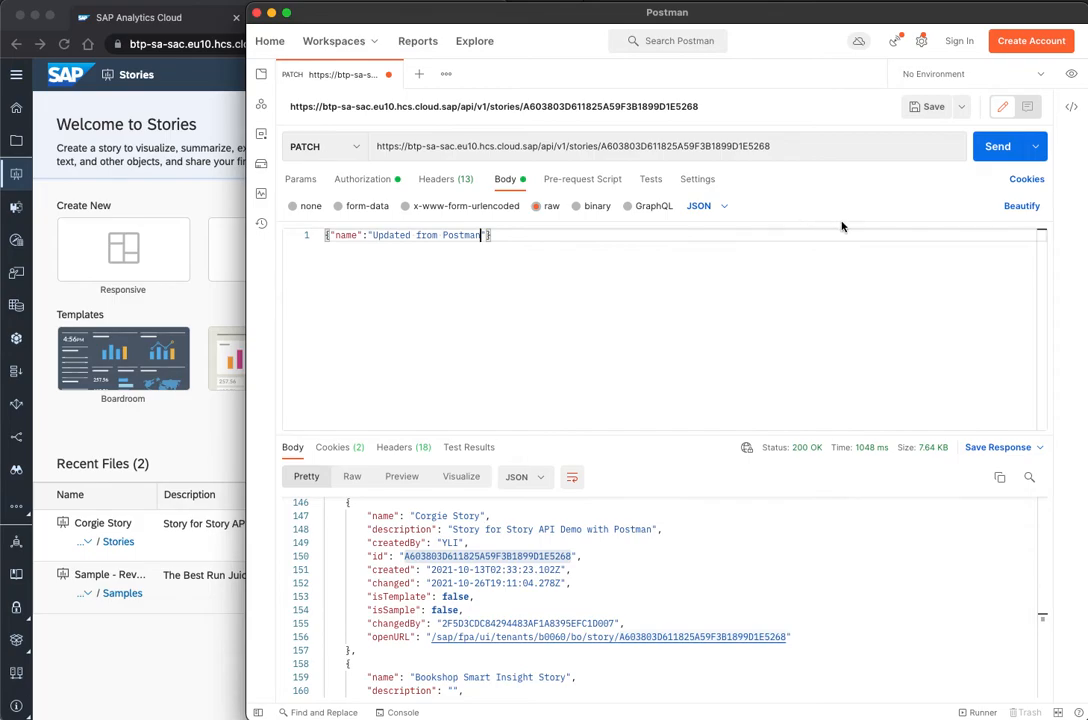
- Send the PATCH request renaming the story to 'Updated from Postman', expecting 200 OK
click(998, 147)
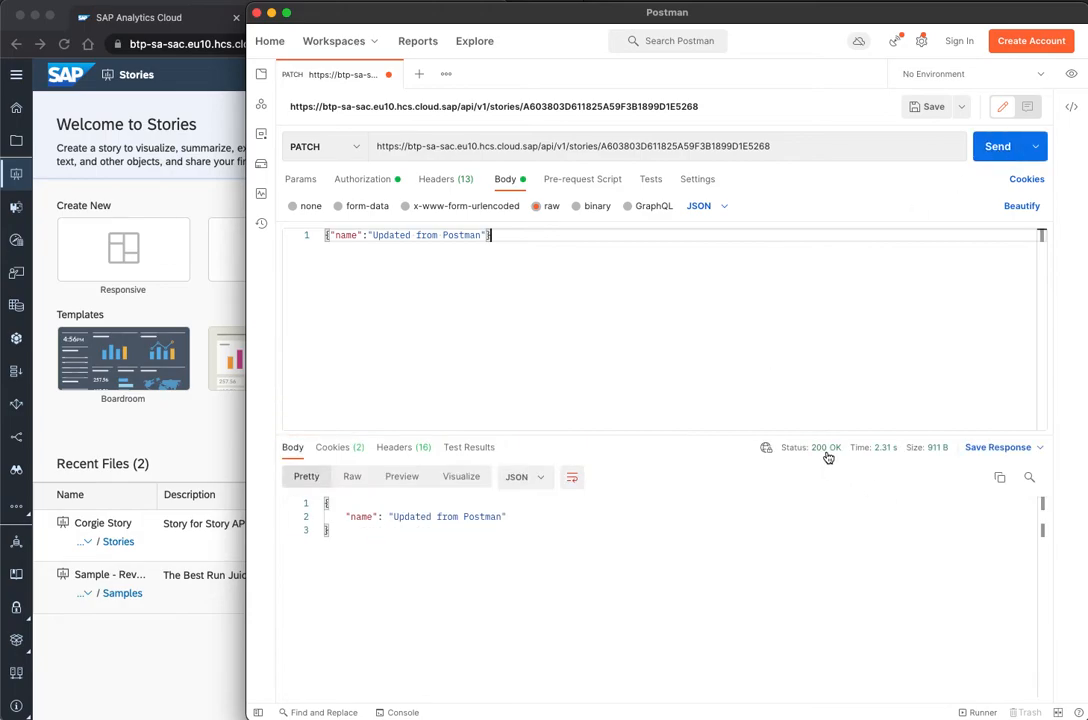
- Switch to the SAP Analytics Cloud Stories page, still listing Corgie Story
click(215, 306)
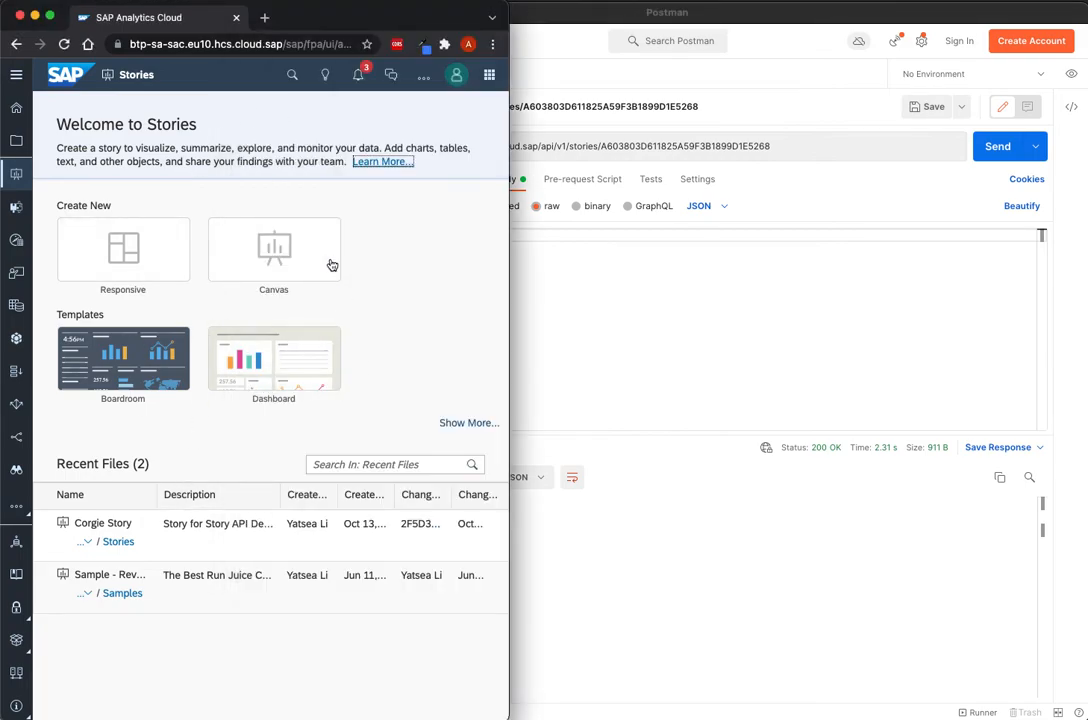
- Reload the Stories page so Recent Files shows 'Updated from Postman'
click(64, 46)
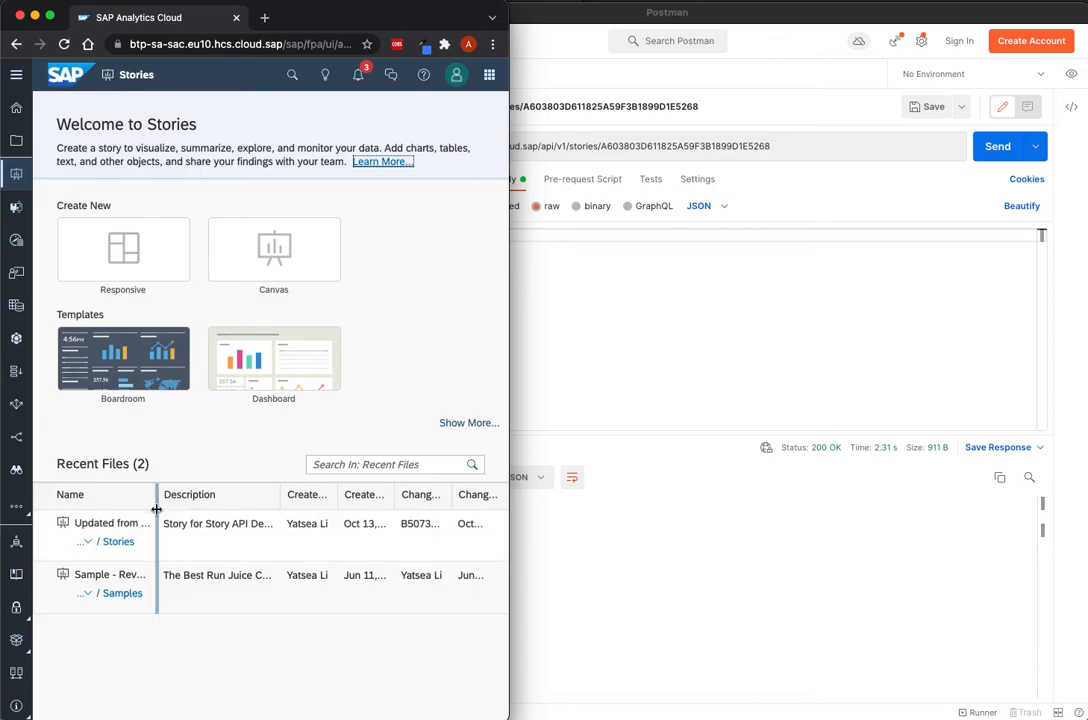
drag(156, 494, 228, 494)
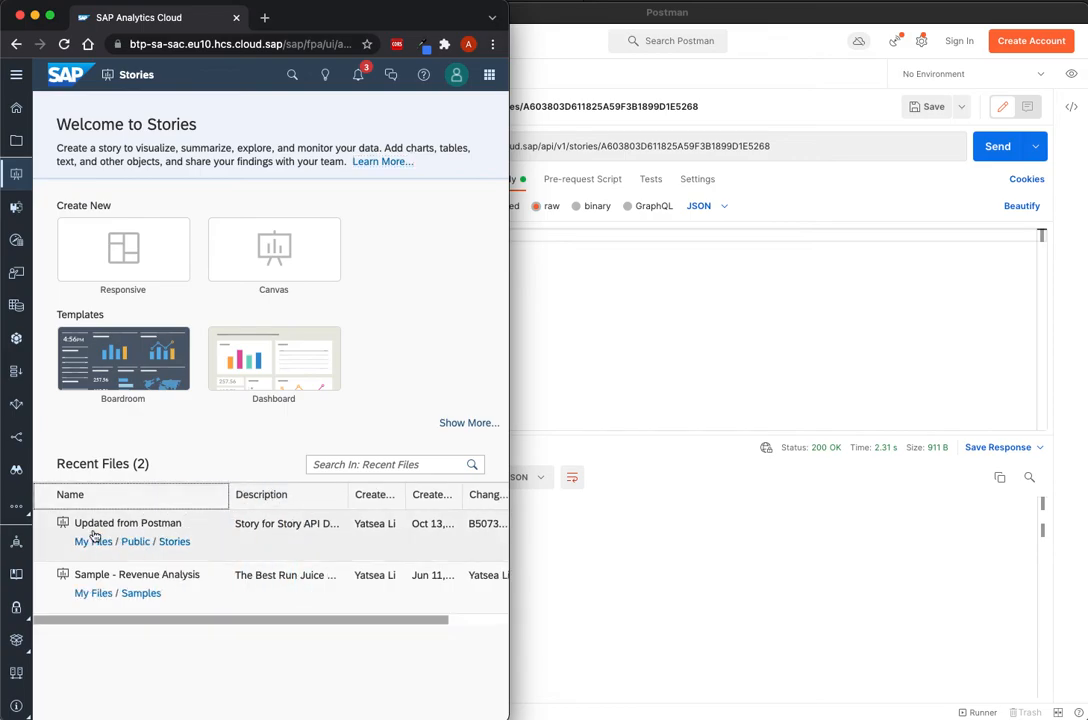